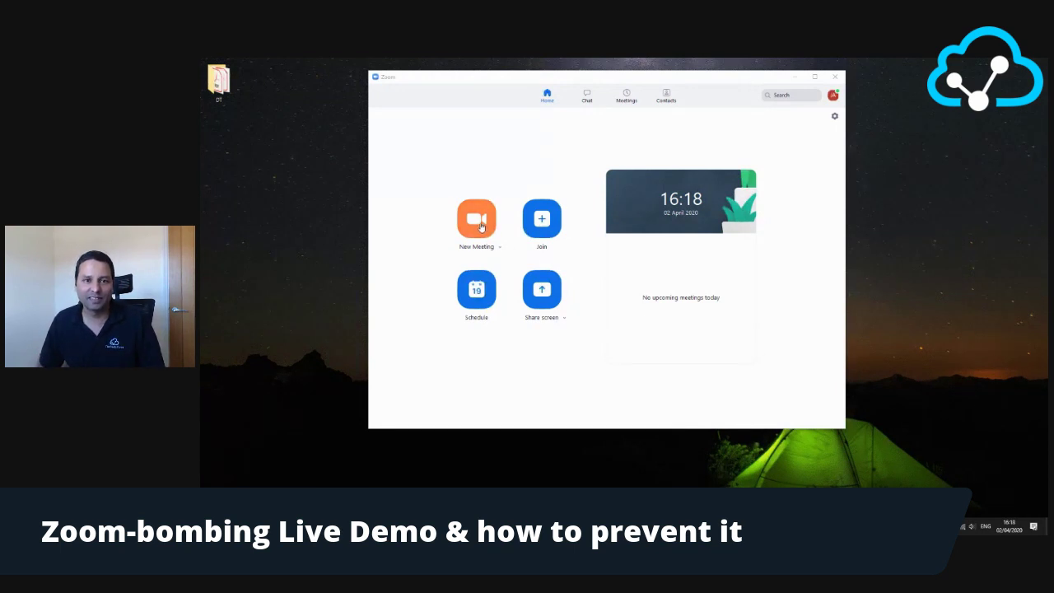
# Start a new meeting with computer audio and display its participant list
pyautogui.click(482, 227)
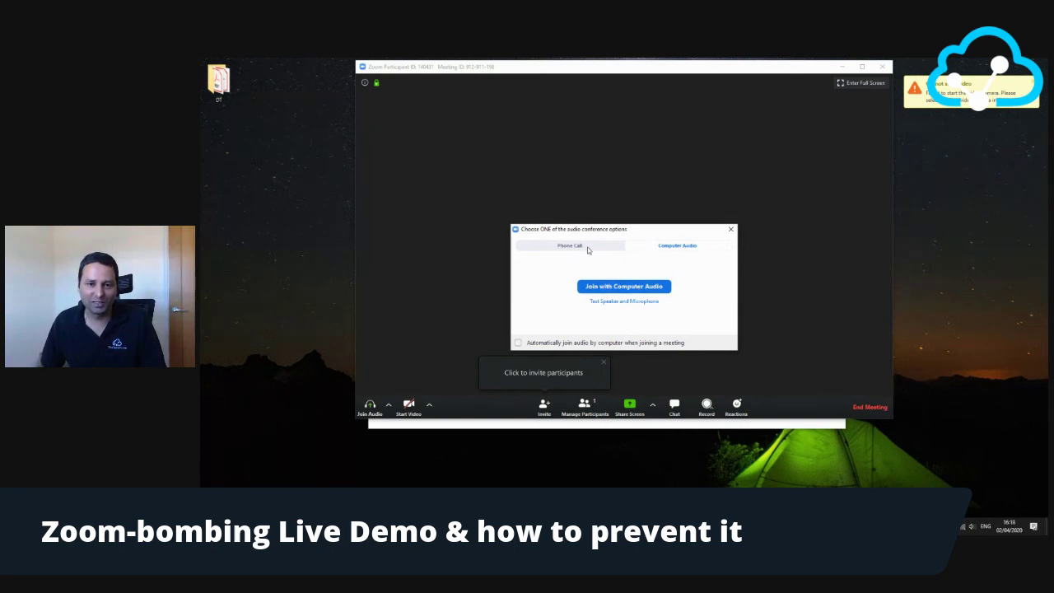
pyautogui.click(648, 292)
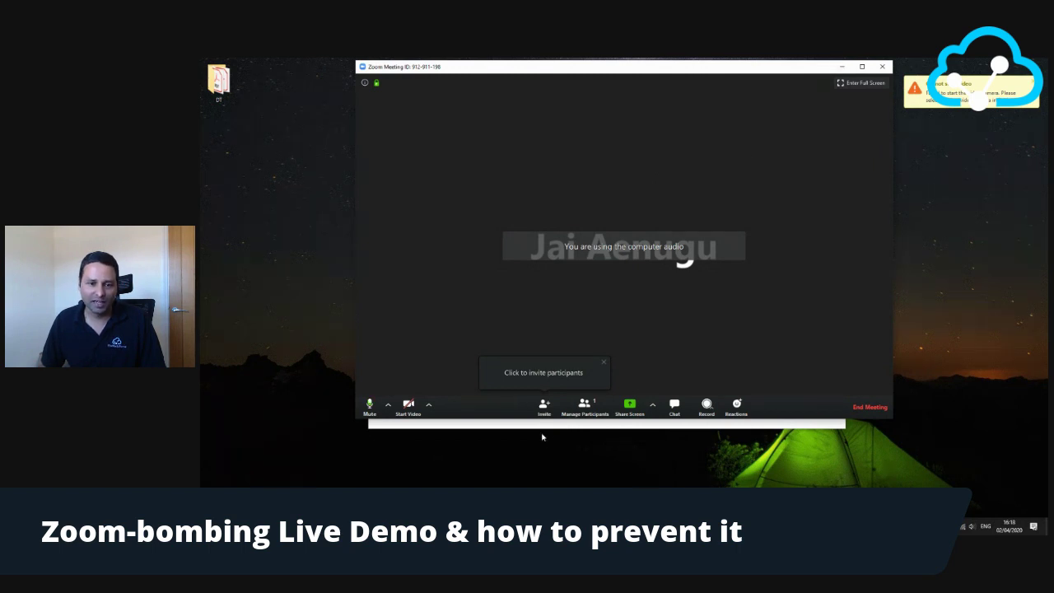
pyautogui.click(584, 405)
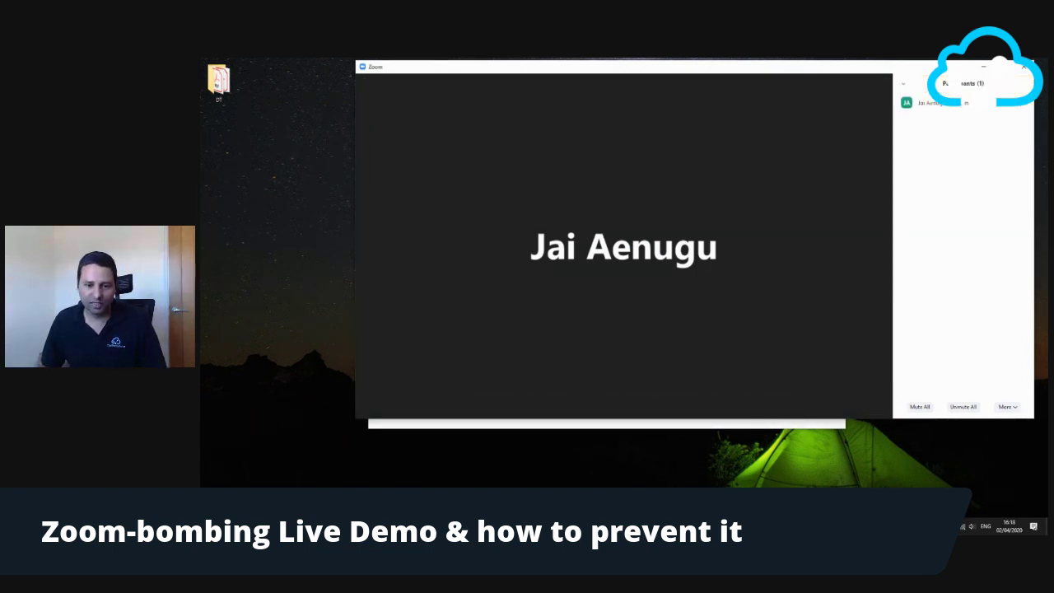
# Switch to the browser in the Windows 10 virtual machine and move its window clear of the host meeting's ID
pyautogui.hotkey('alt', 'Tab')
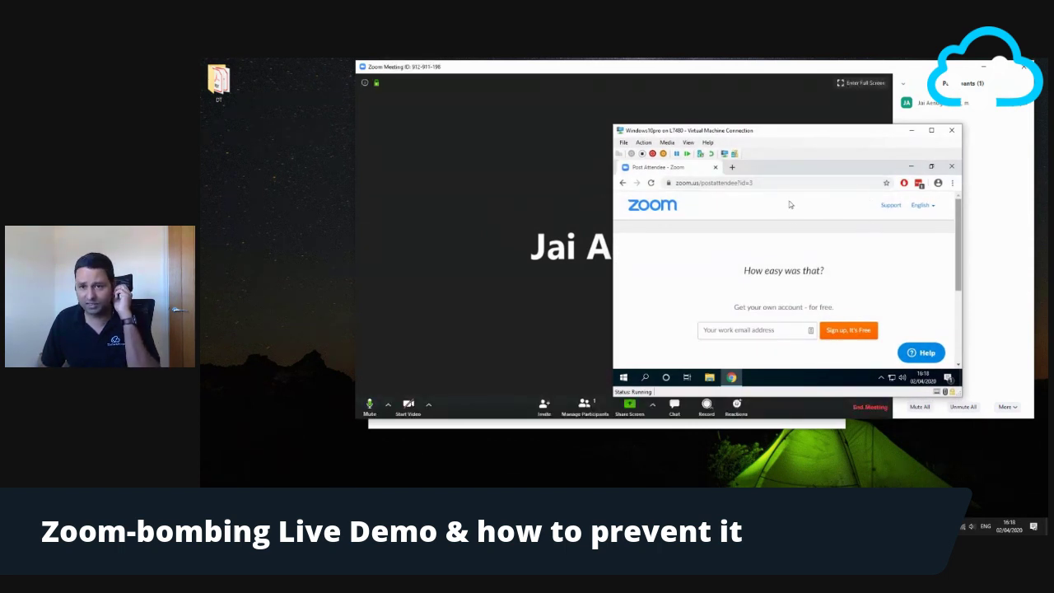
pyautogui.click(776, 182)
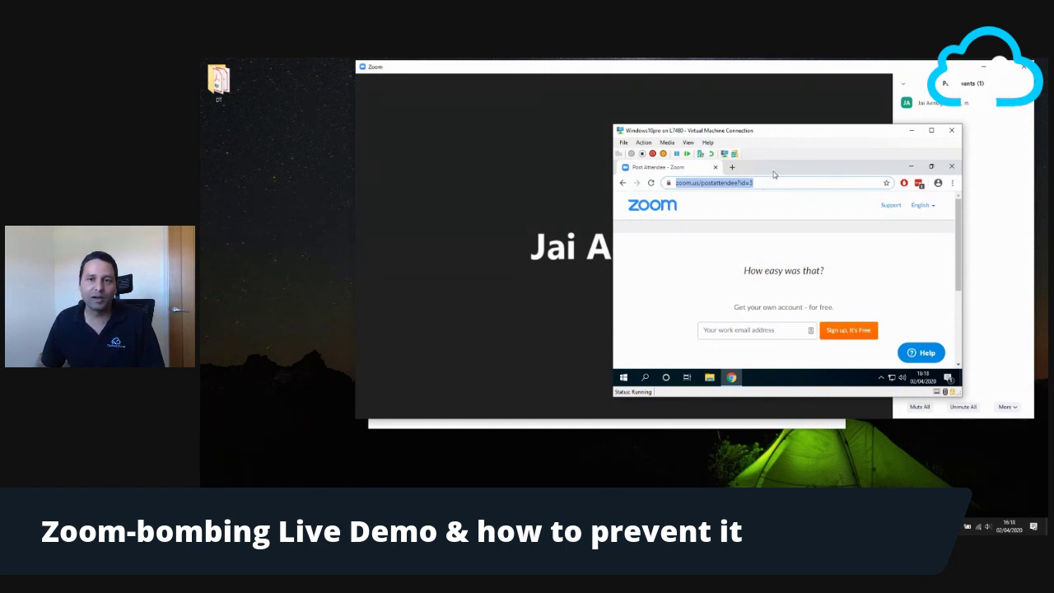
pyautogui.moveTo(839, 132); pyautogui.dragTo(517, 183)
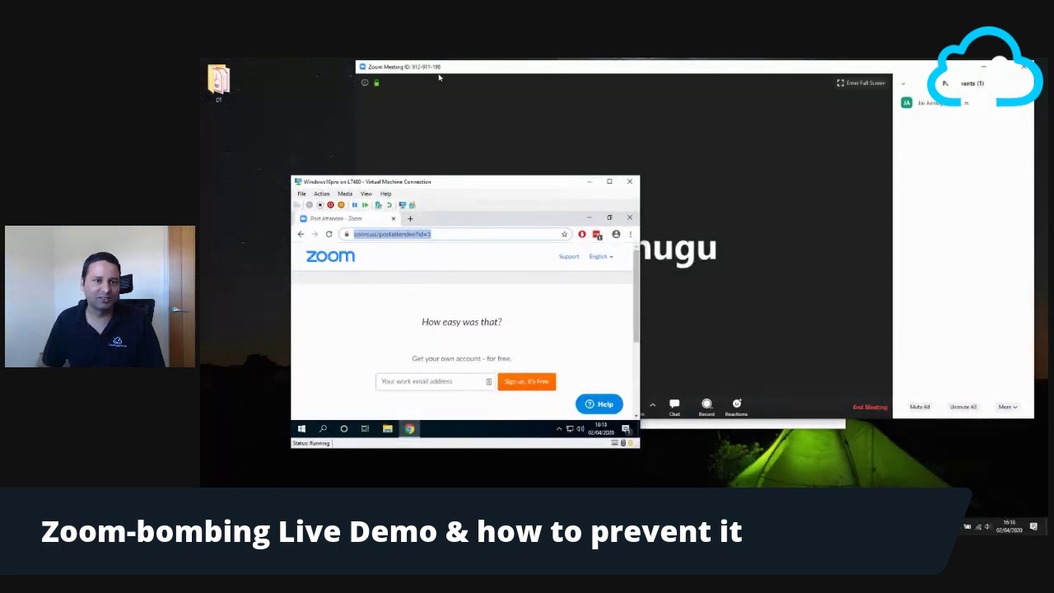
# Load zoom.us/j/ followed by the host's meeting ID in the virtual machine's browser and join that meeting as Bad Actor
pyautogui.click(446, 234)
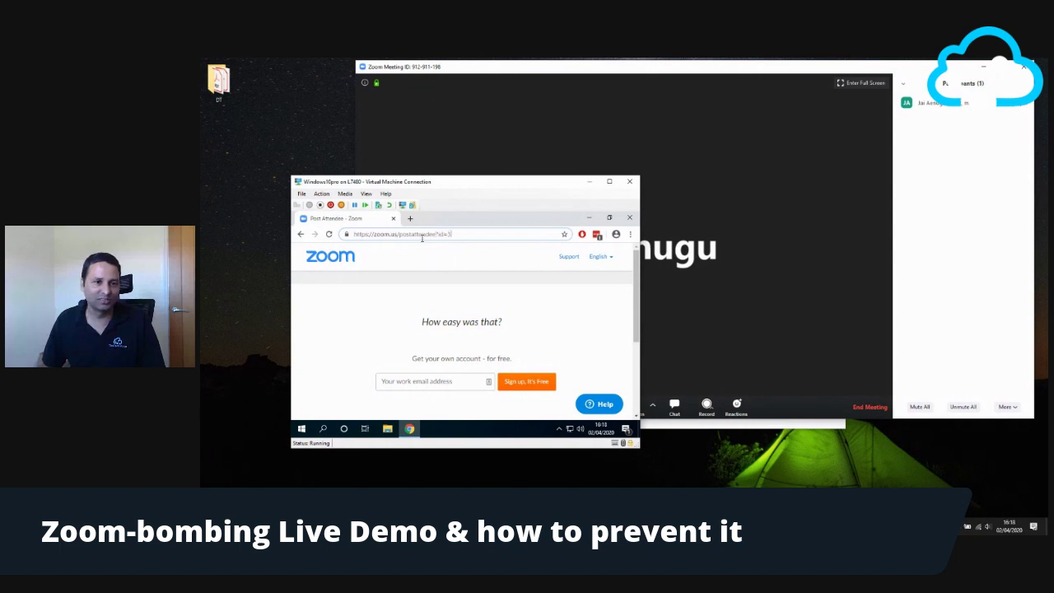
pyautogui.moveTo(401, 234); pyautogui.dragTo(495, 233)
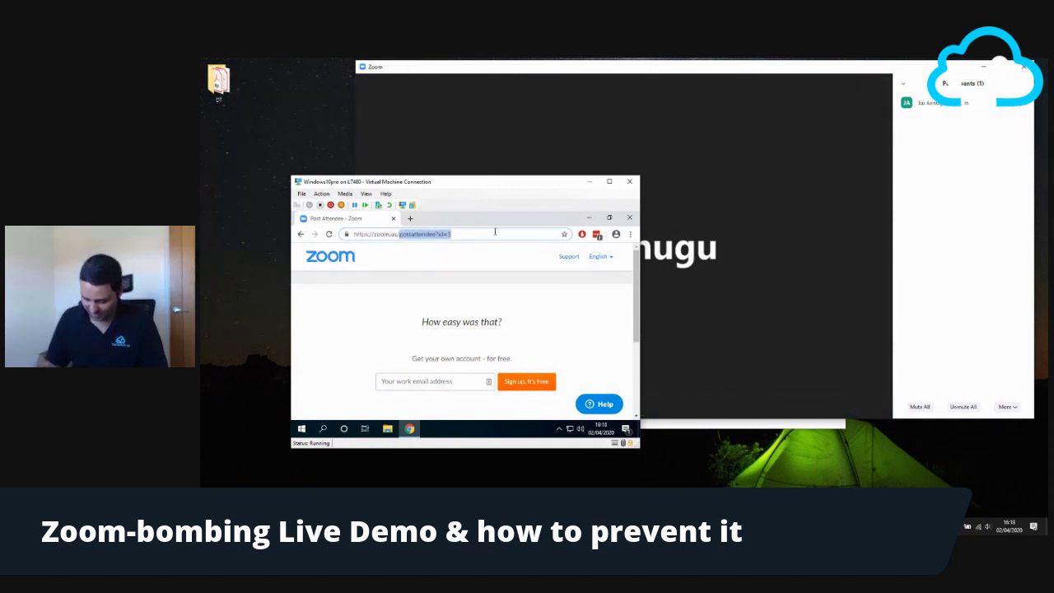
pyautogui.write('j/')
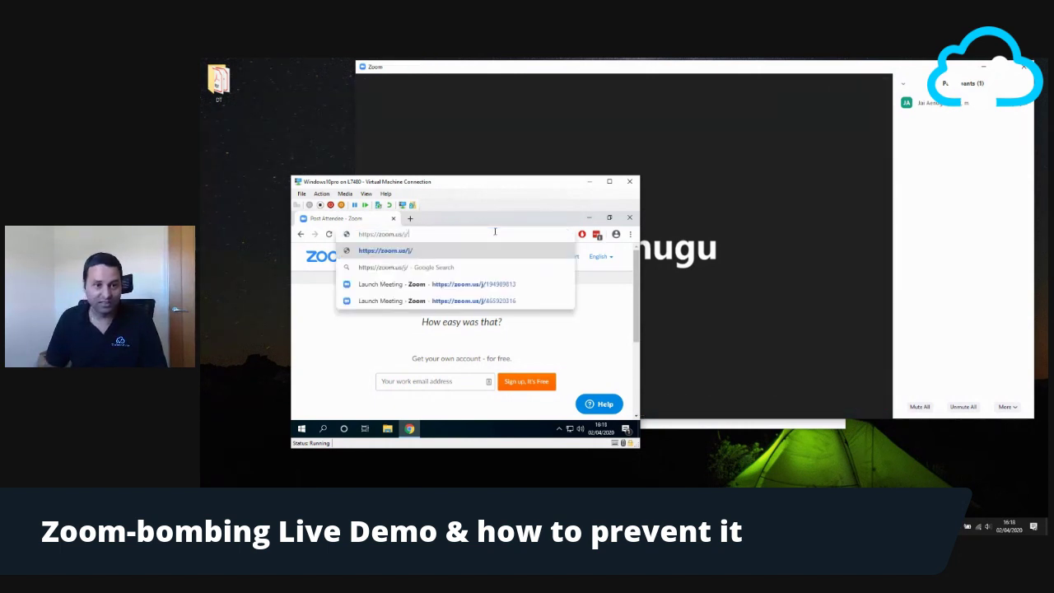
pyautogui.moveTo(435, 74)
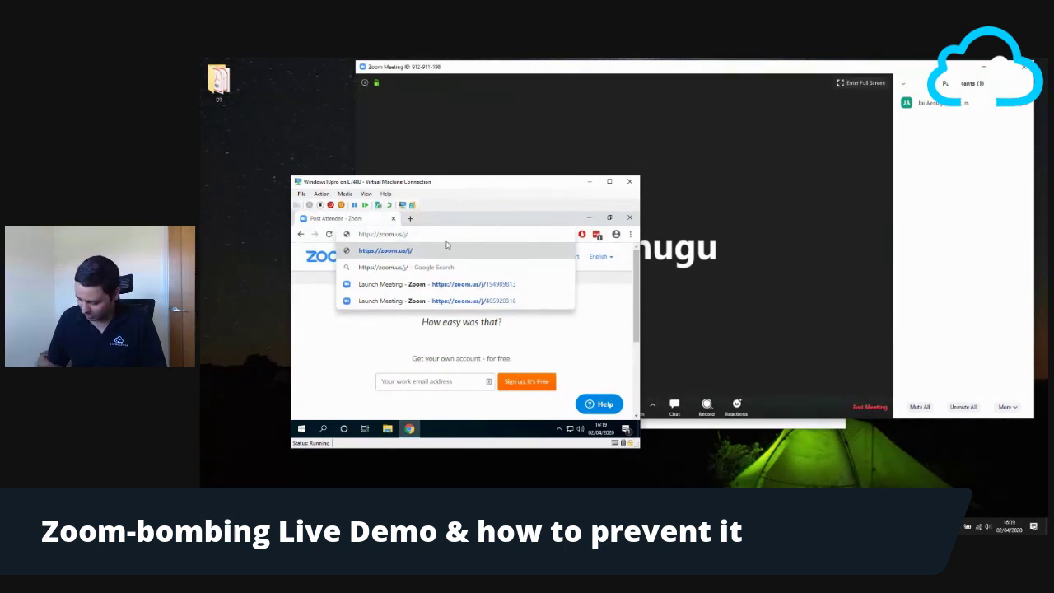
pyautogui.write('912911')
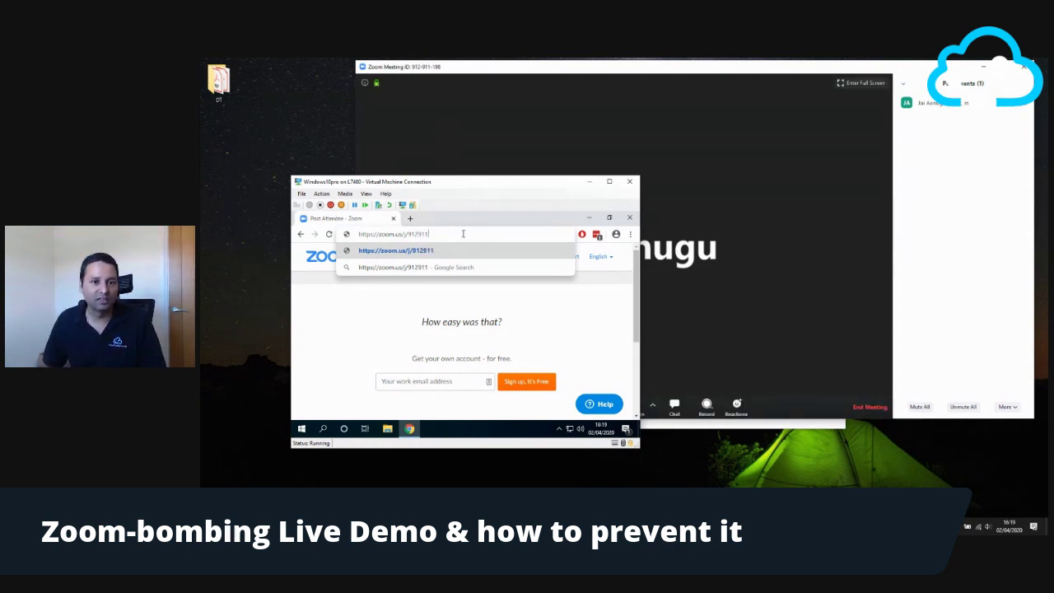
pyautogui.write('198')
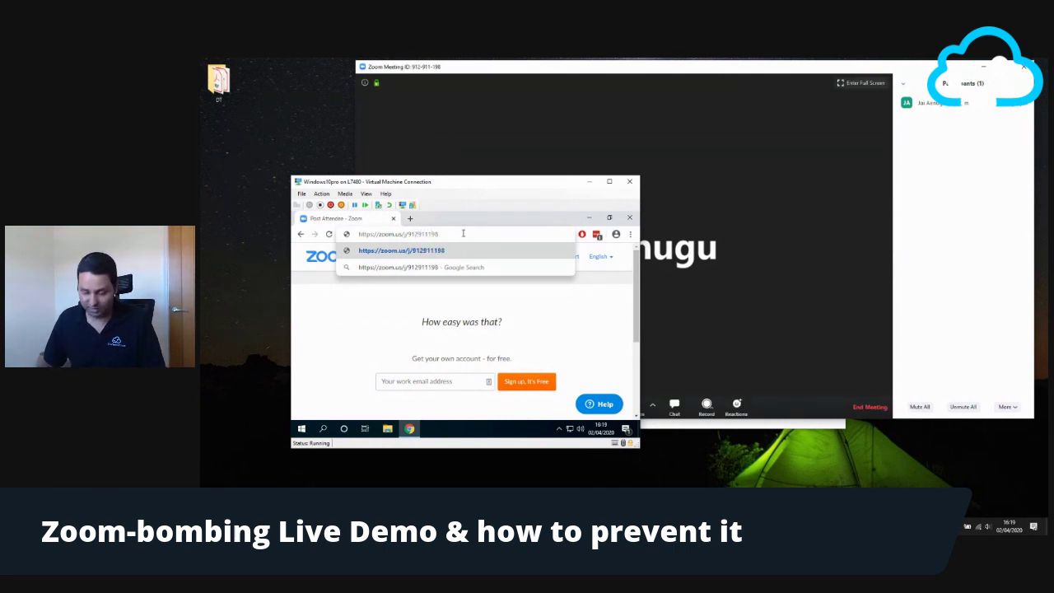
pyautogui.press('Return')
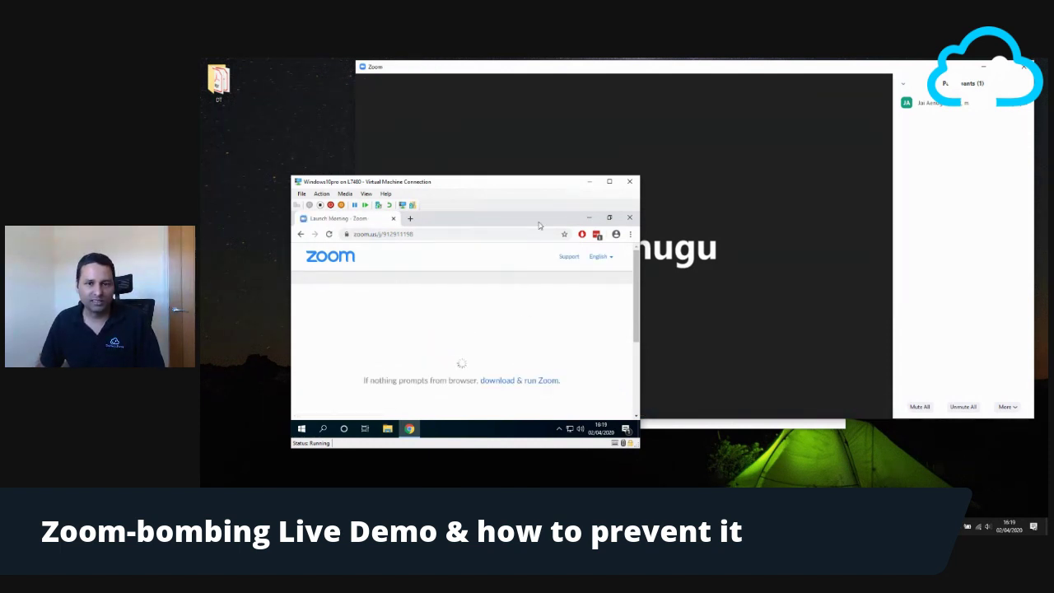
pyautogui.click(489, 294)
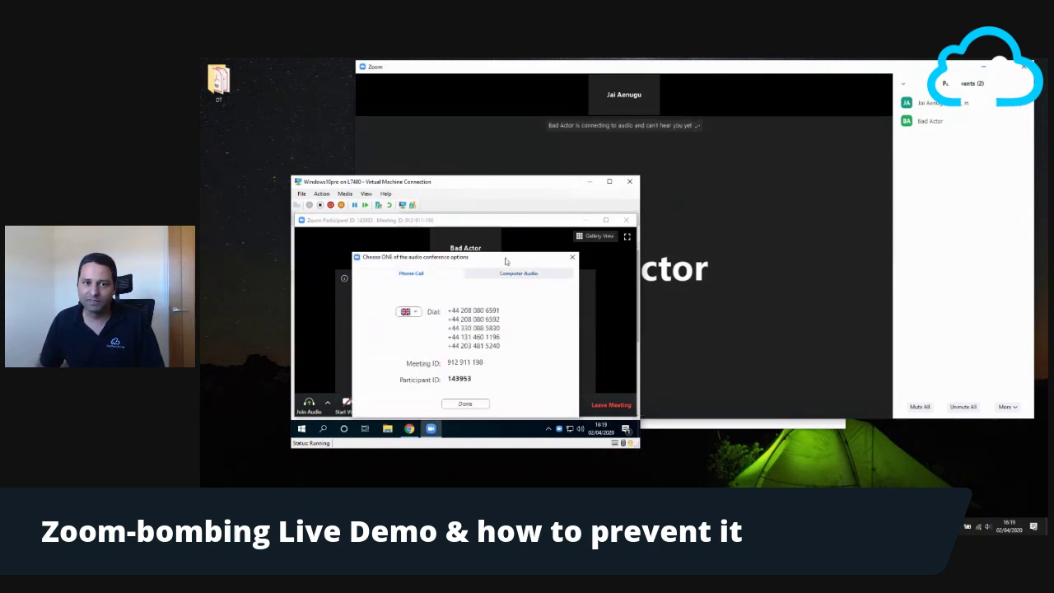
# Minimize the virtual machine window and check the host meeting's participant list for the Bad Actor attendee
pyautogui.click(590, 182)
pyautogui.moveTo(916, 128)
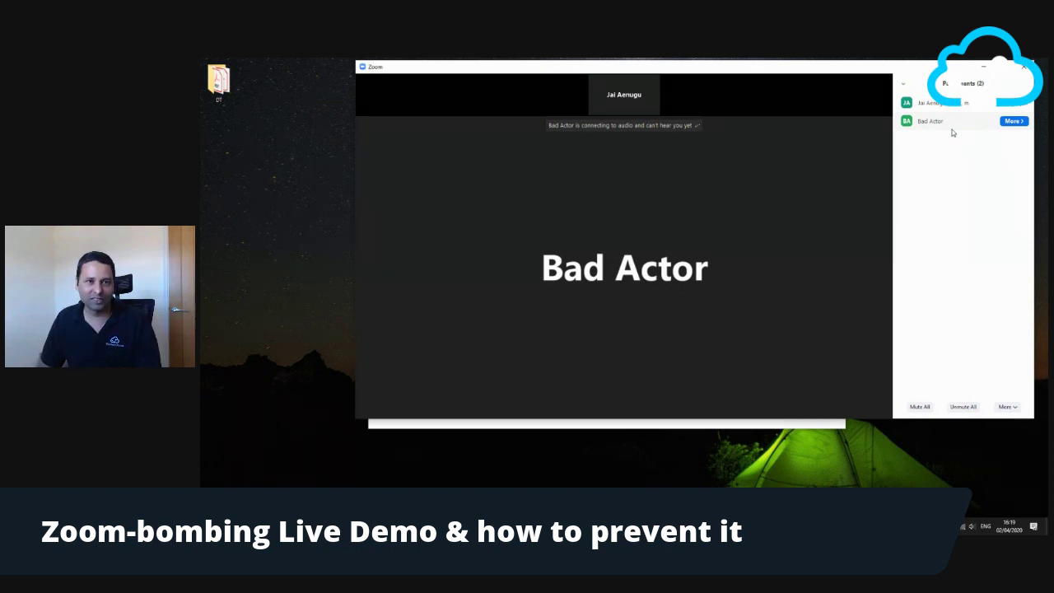
pyautogui.moveTo(537, 180)
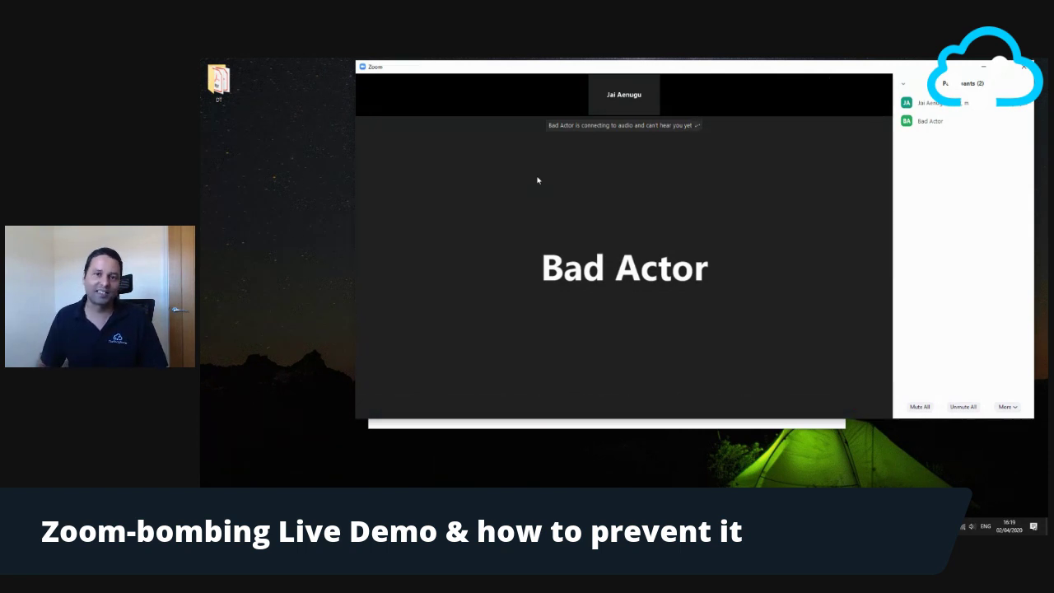
pyautogui.moveTo(496, 117)
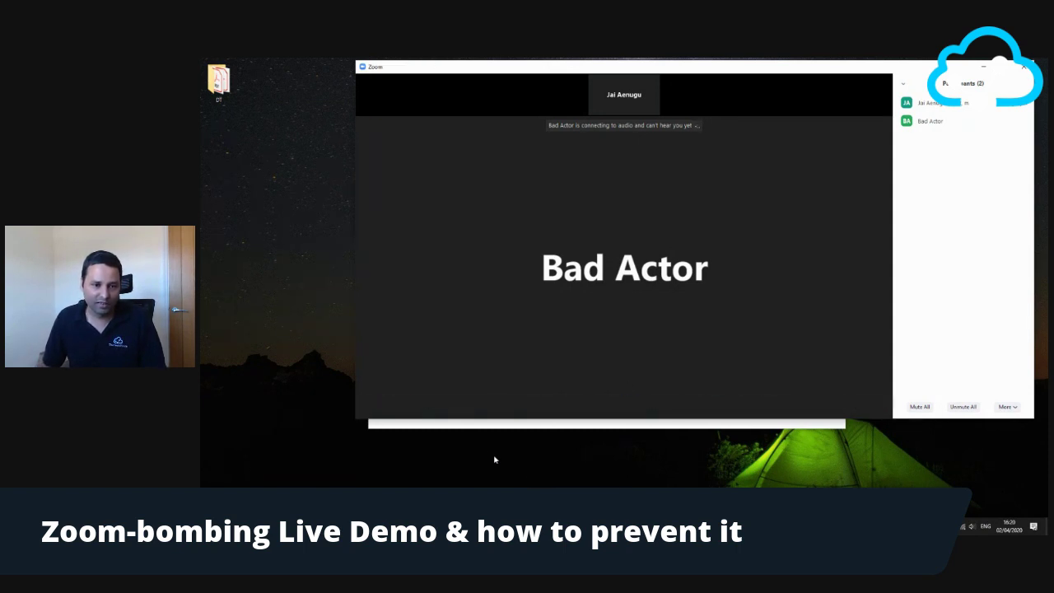
# View the meeting's phone dial-in numbers and meeting ID through Switch to Phone Audio, and close the audio options
pyautogui.click(391, 410)
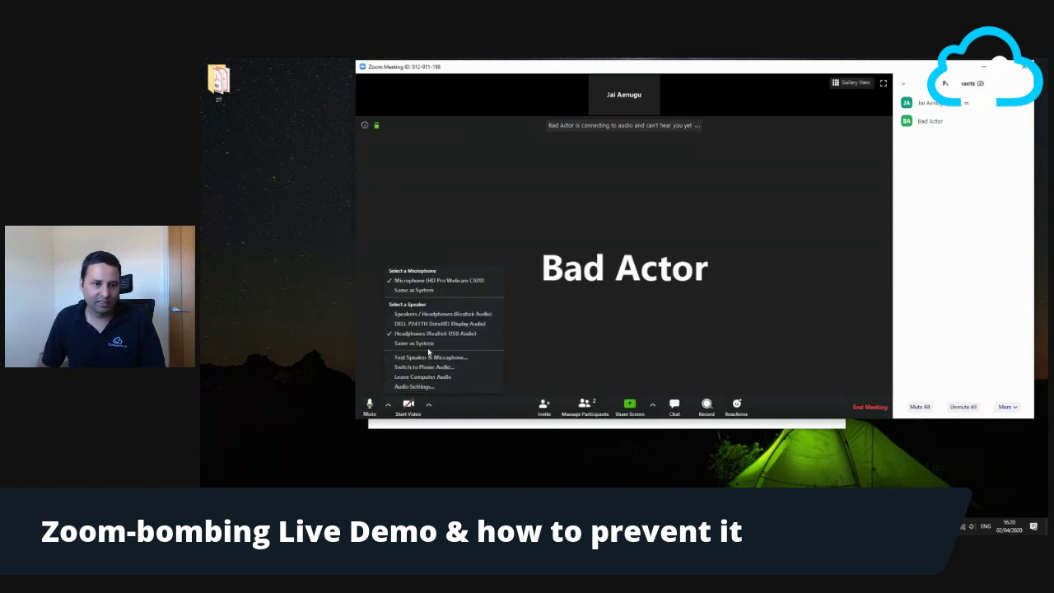
pyautogui.click(466, 371)
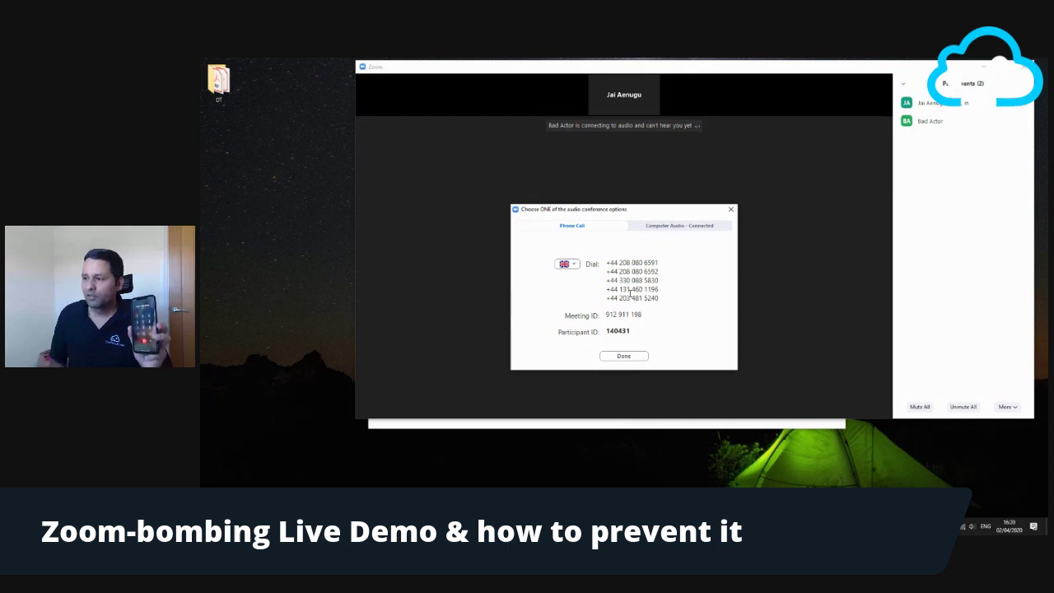
pyautogui.moveTo(428, 263)
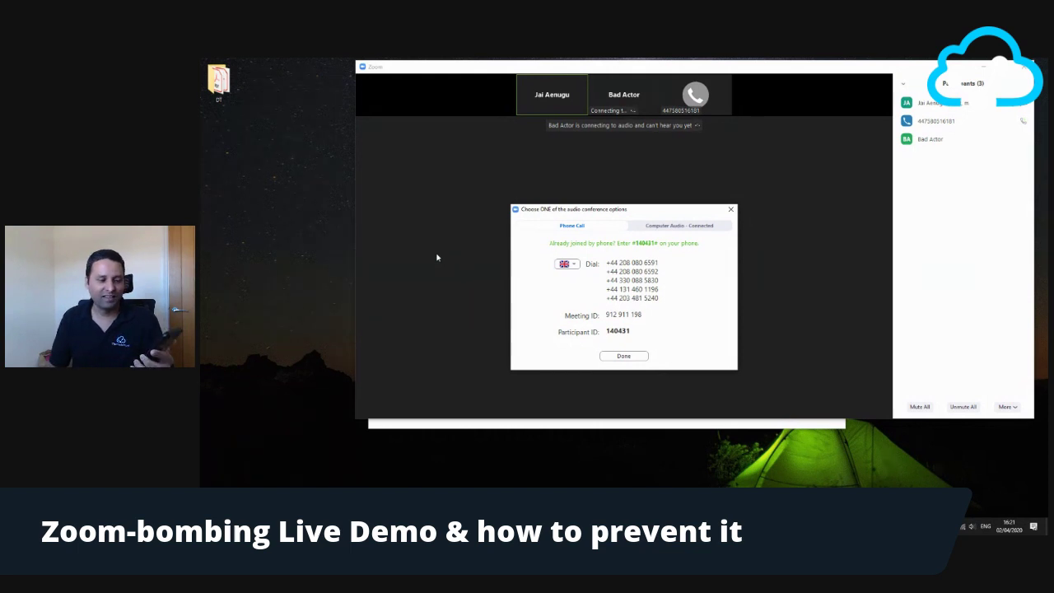
pyautogui.moveTo(935, 122)
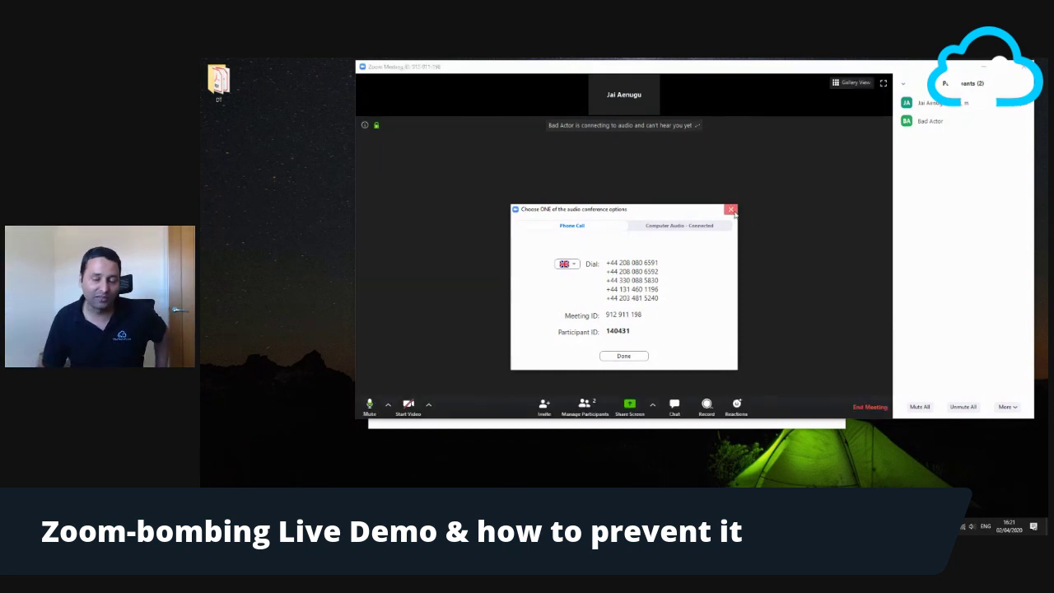
pyautogui.click(732, 210)
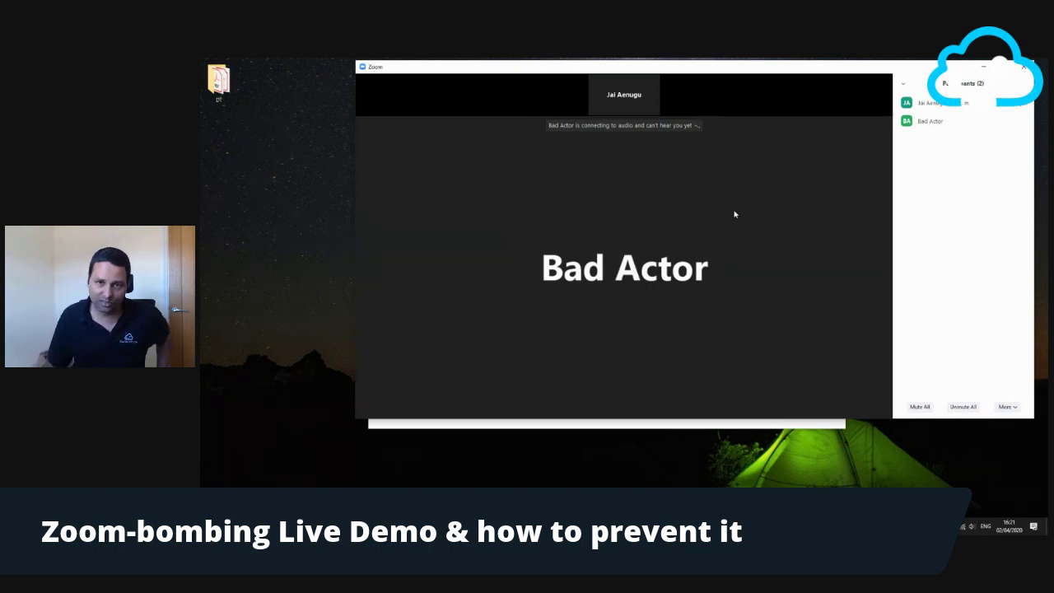
# End the running meeting for all participants
pyautogui.moveTo(765, 170)
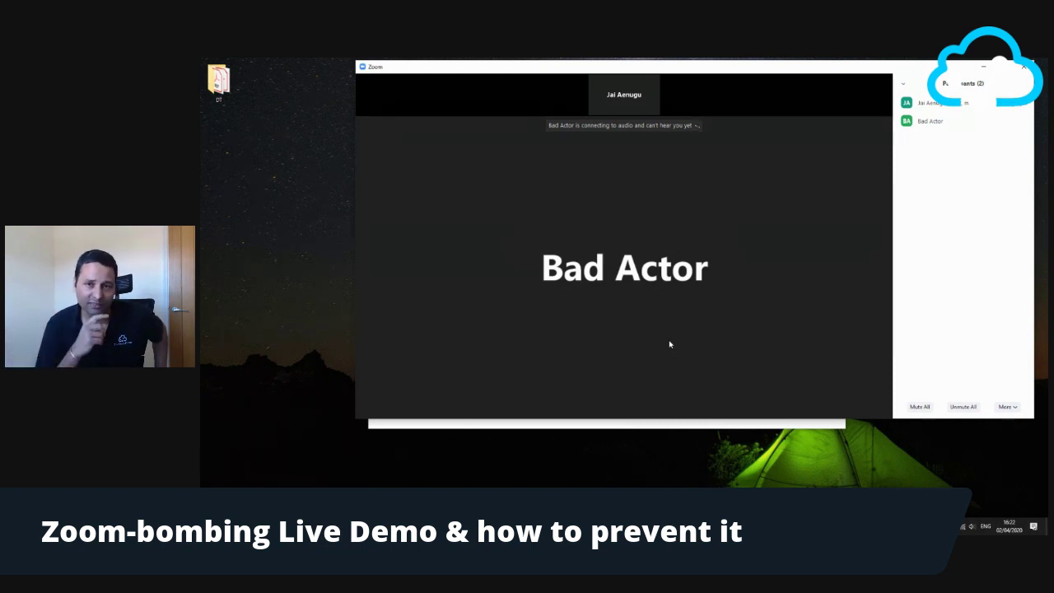
pyautogui.moveTo(693, 327)
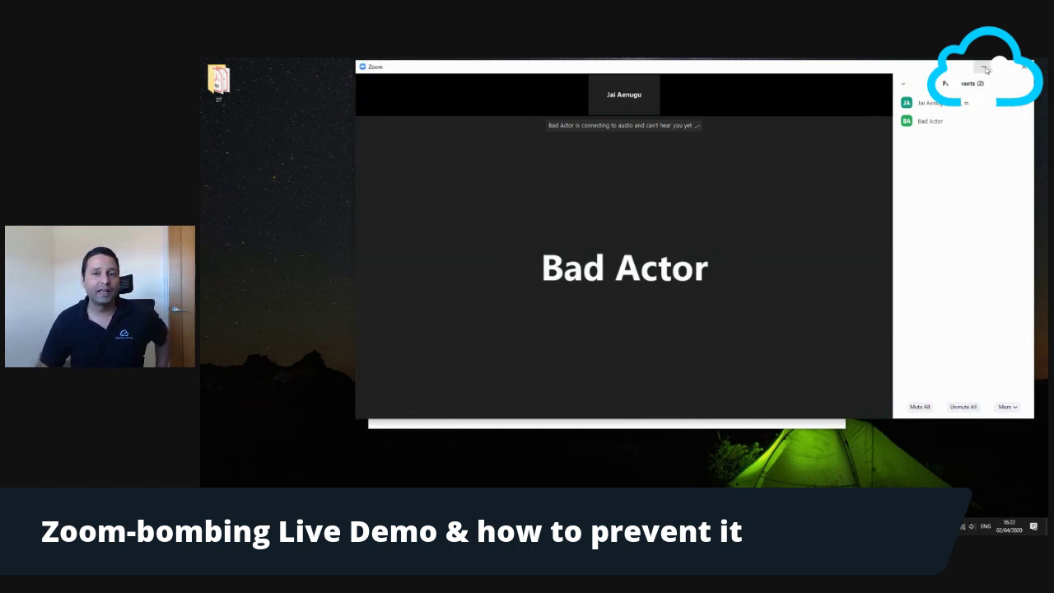
pyautogui.click(1018, 73)
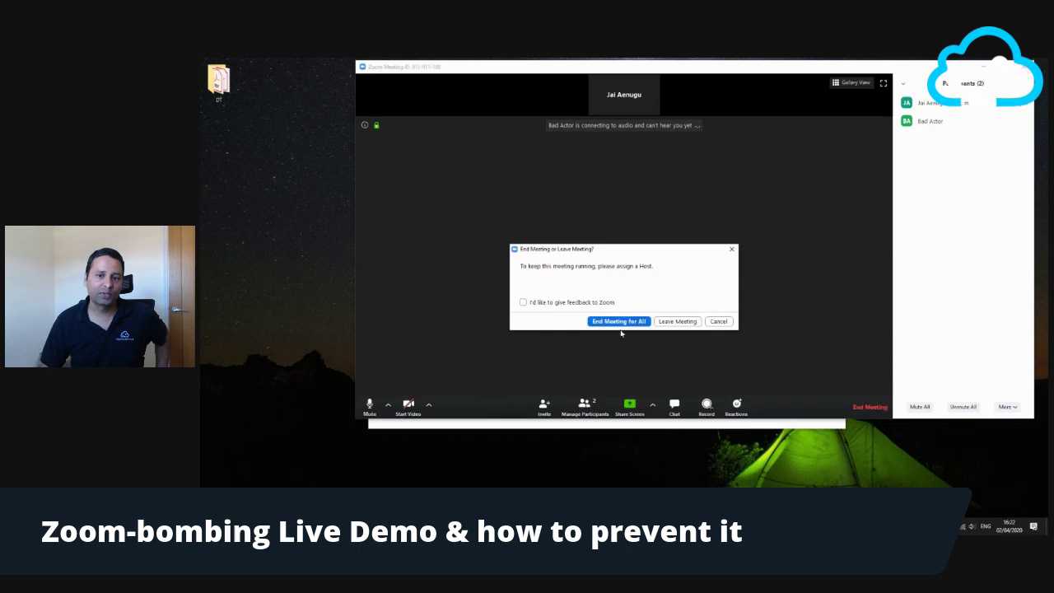
pyautogui.click(612, 322)
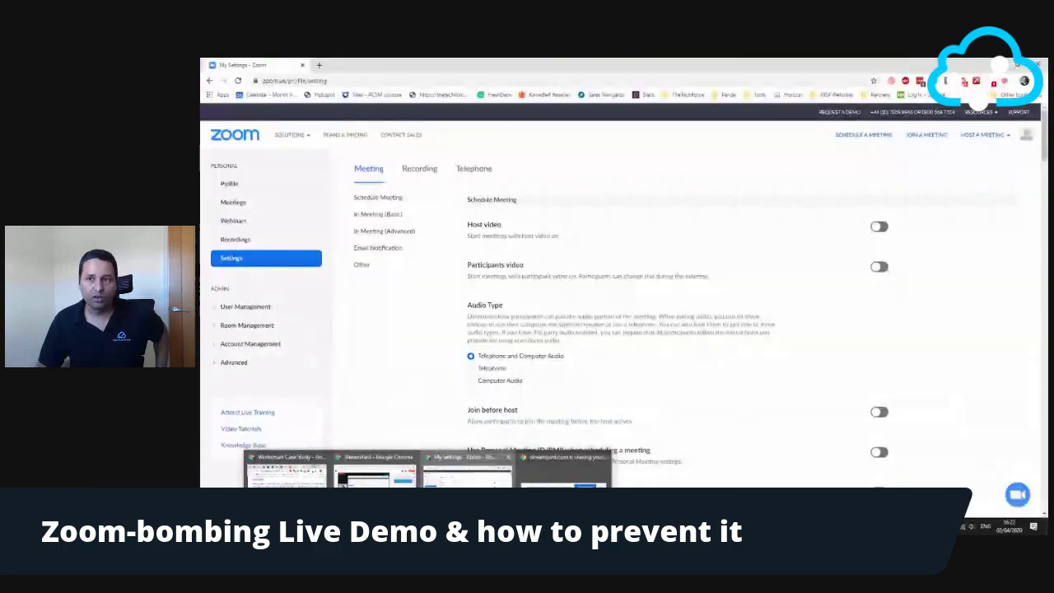
# Switch to the Zoom web settings in Chrome and enable Require a password for instant meetings
pyautogui.click(368, 478)
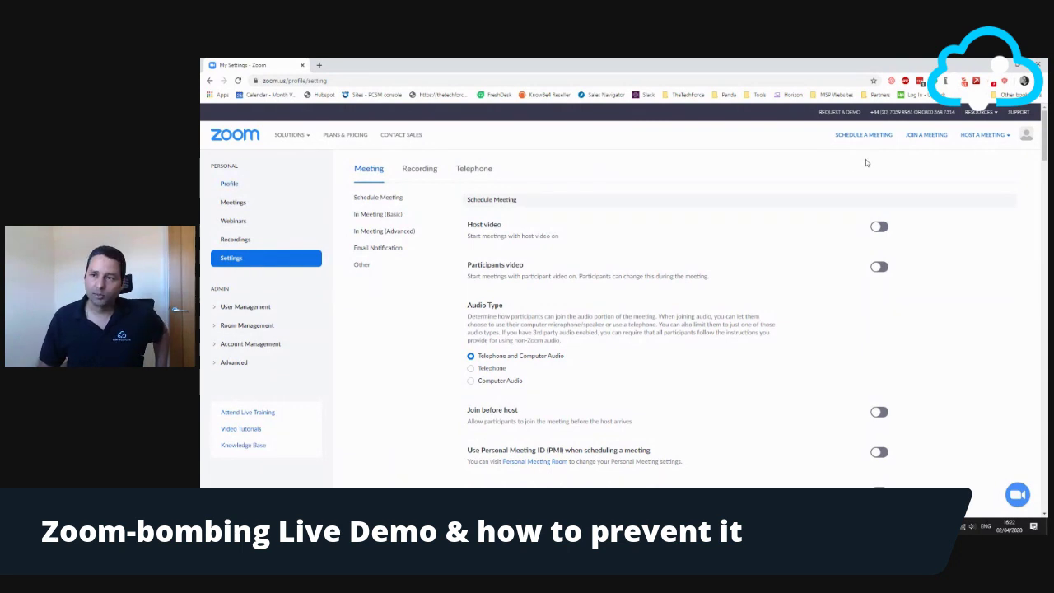
pyautogui.click(268, 267)
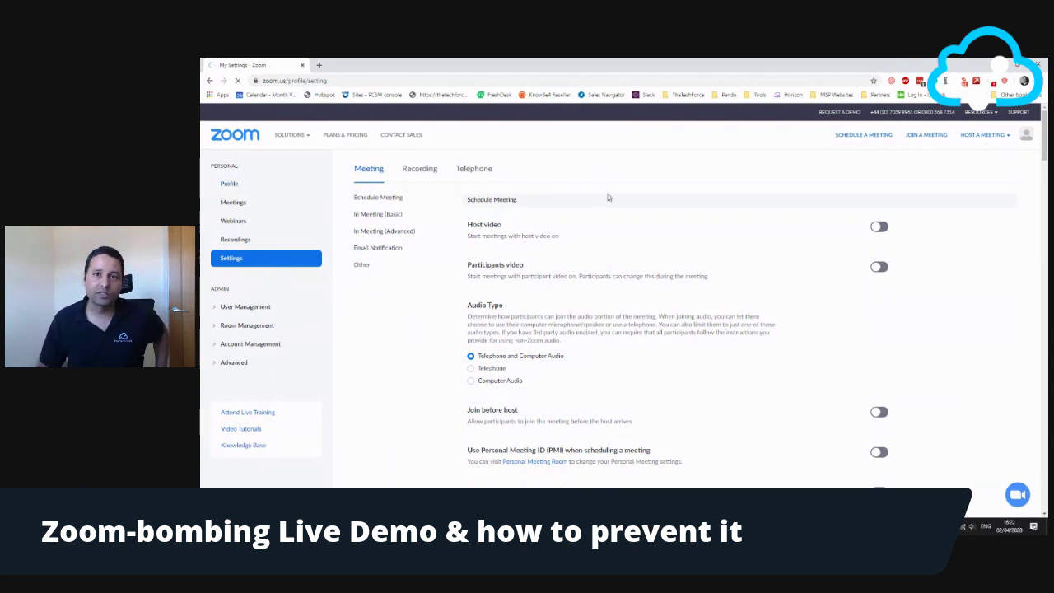
pyautogui.scroll(-2, 609, 195)
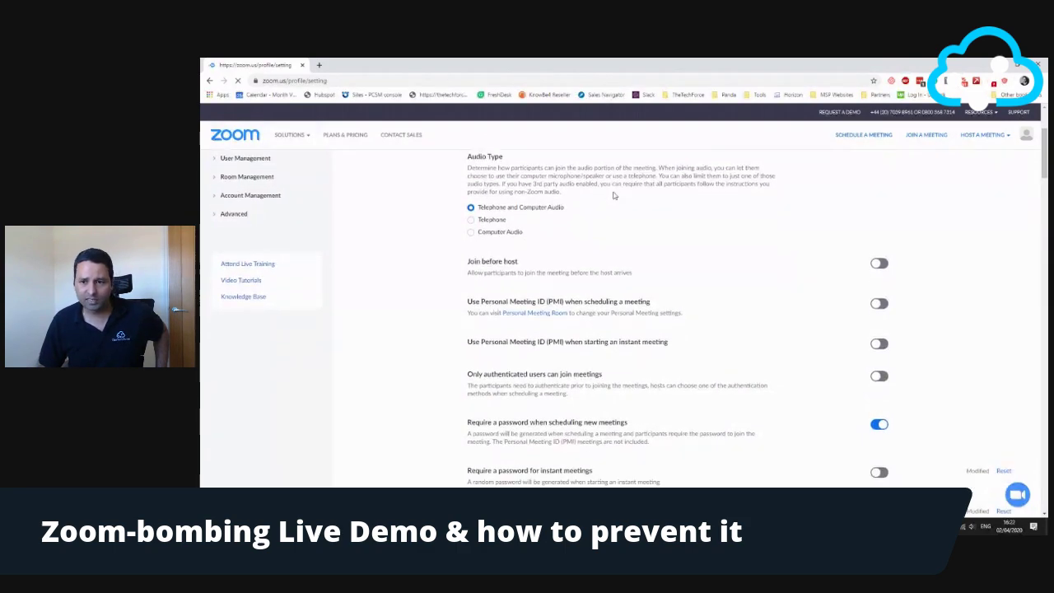
pyautogui.scroll(-4, 616, 204)
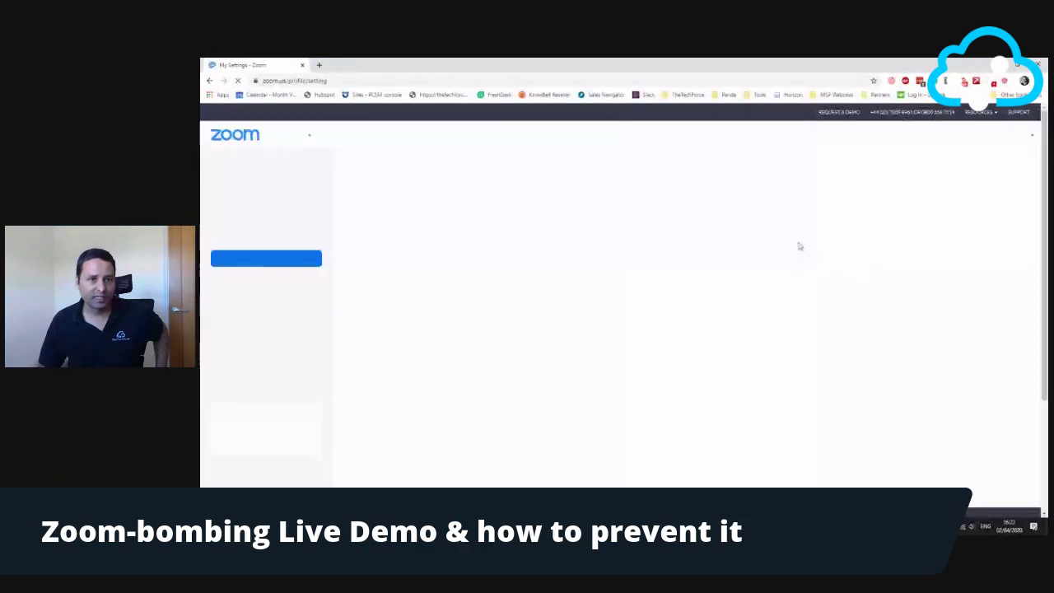
pyautogui.scroll(-3, 658, 353)
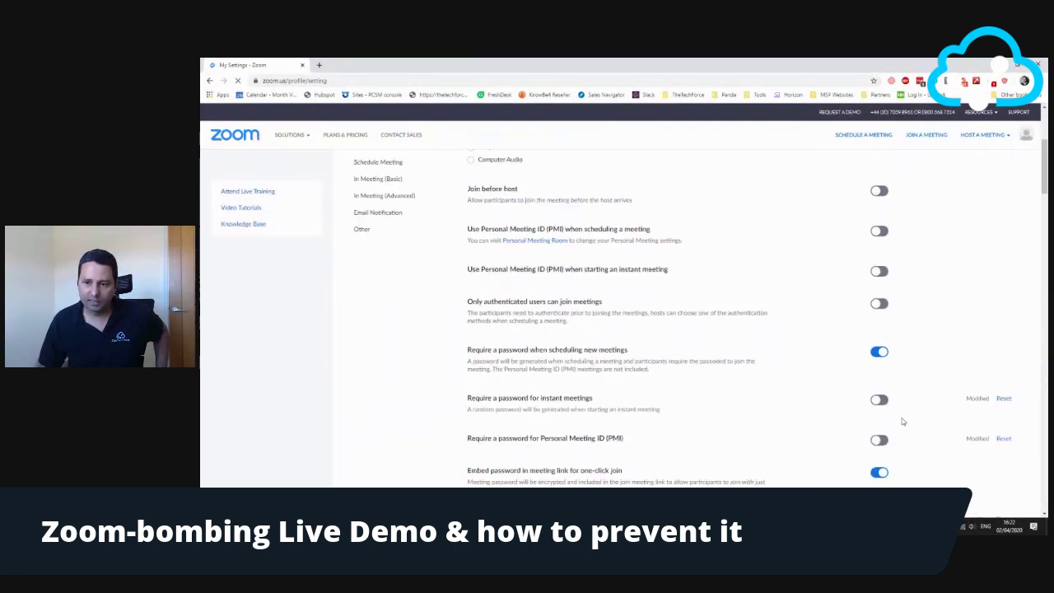
pyautogui.click(880, 401)
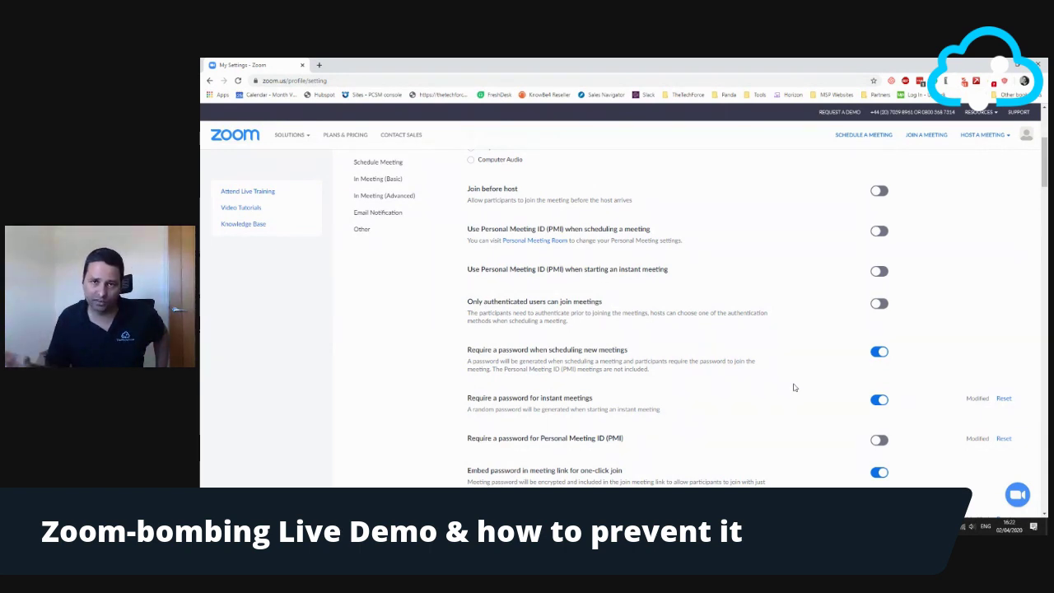
# Enable Require password for participants joining by phone in the meeting settings
pyautogui.scroll(-1, 795, 387)
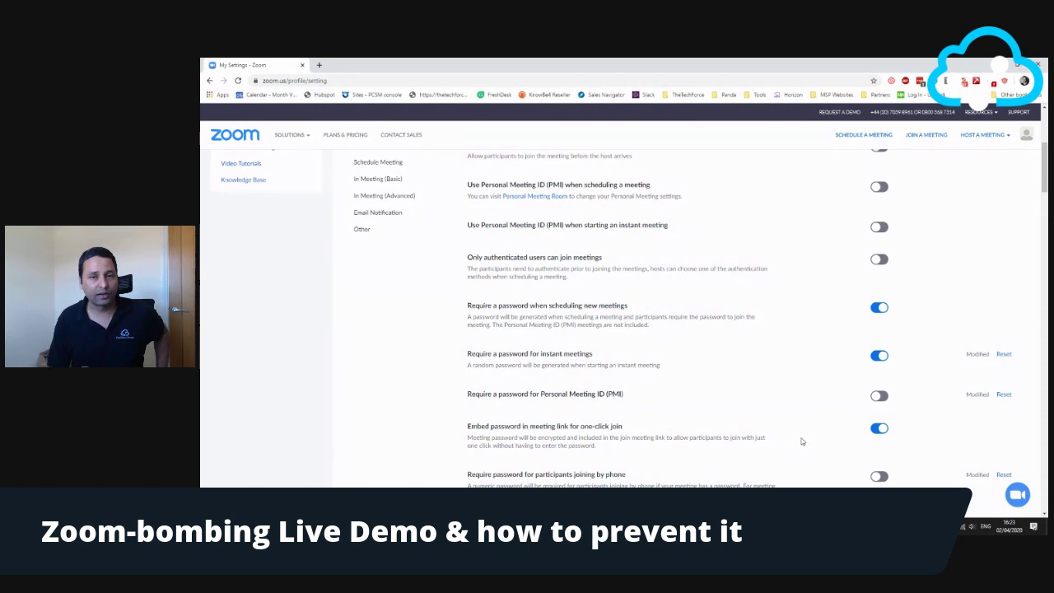
pyautogui.scroll(-2, 803, 442)
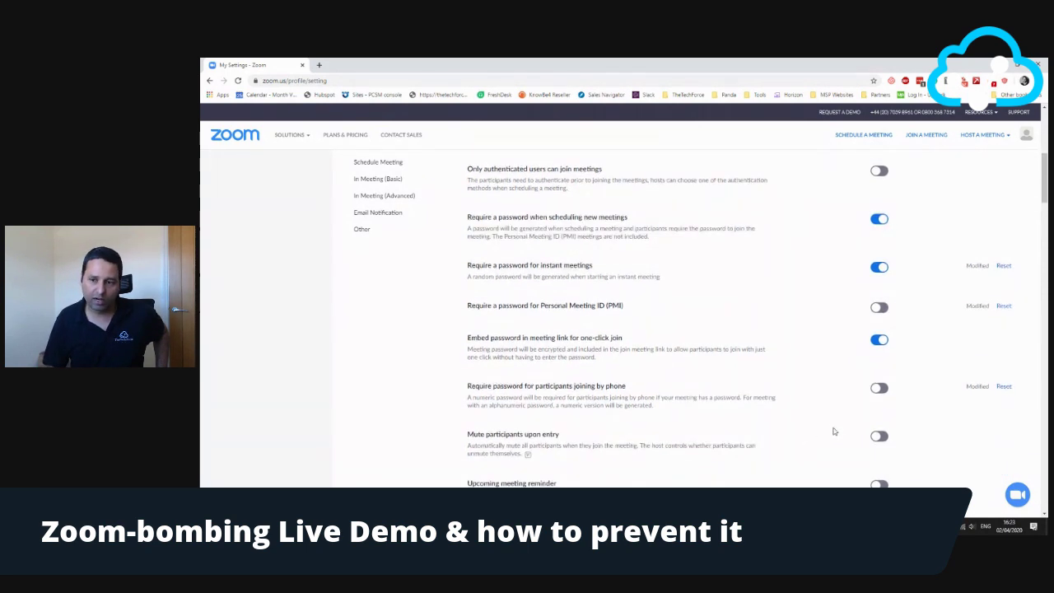
pyautogui.click(881, 388)
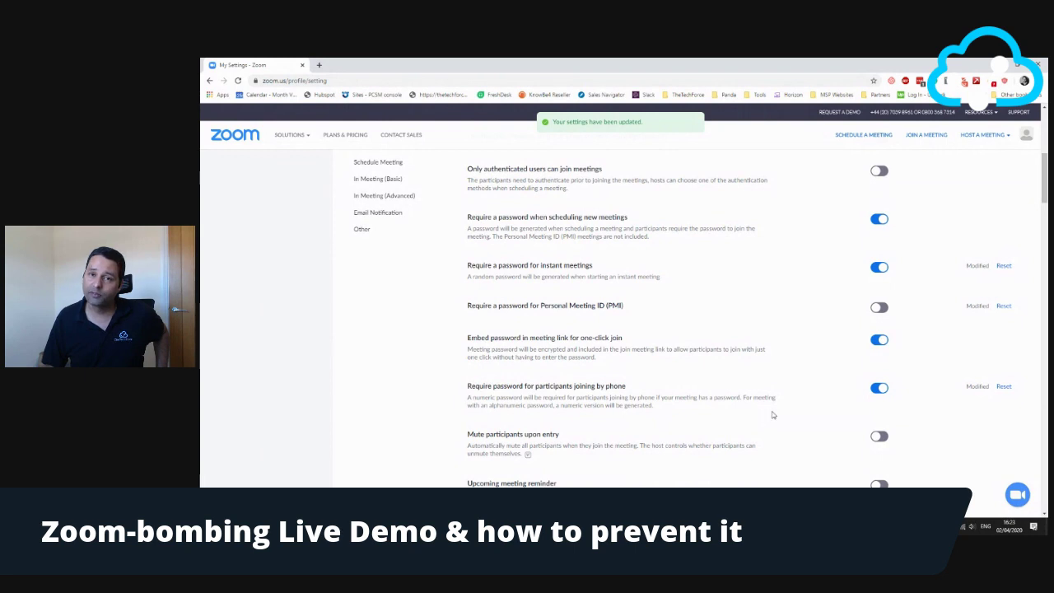
# Open the form for scheduling a new meeting and enter a custom meeting password in place of the generated one
pyautogui.scroll(-2, 768, 429)
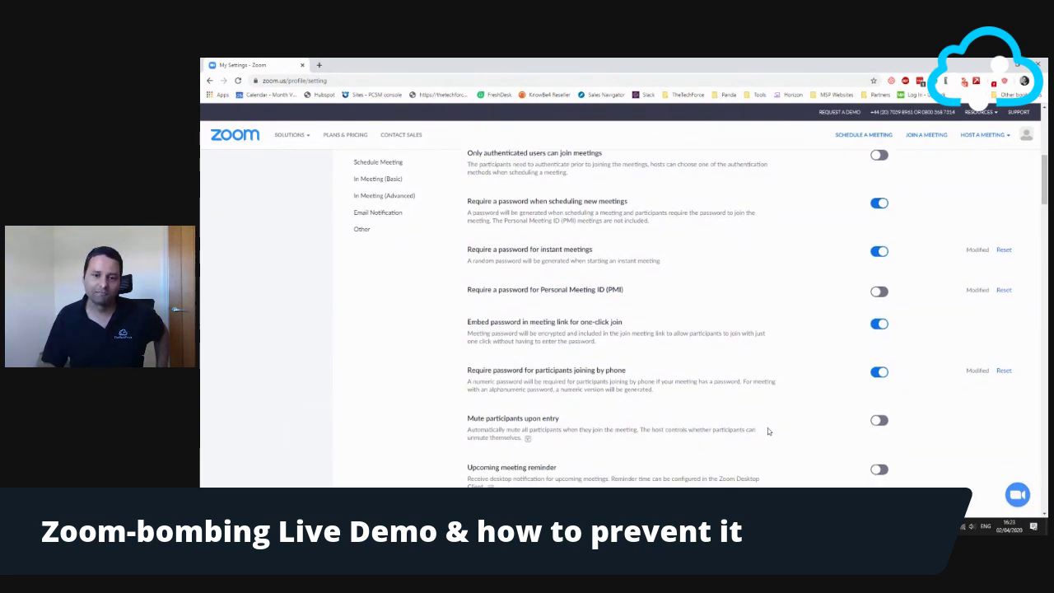
pyautogui.scroll(-1, 771, 429)
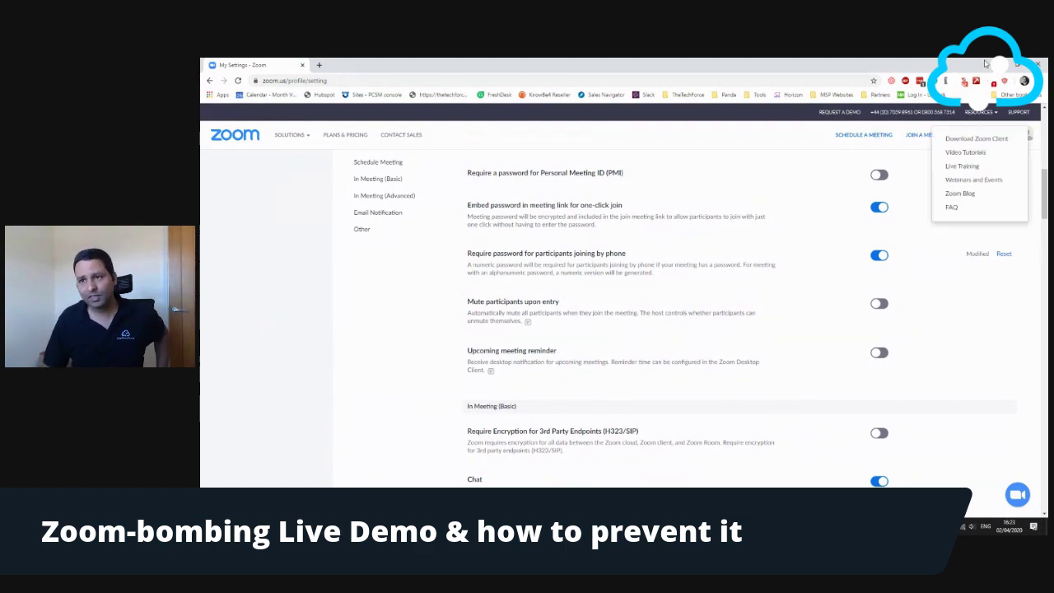
pyautogui.scroll(10, 441, 260)
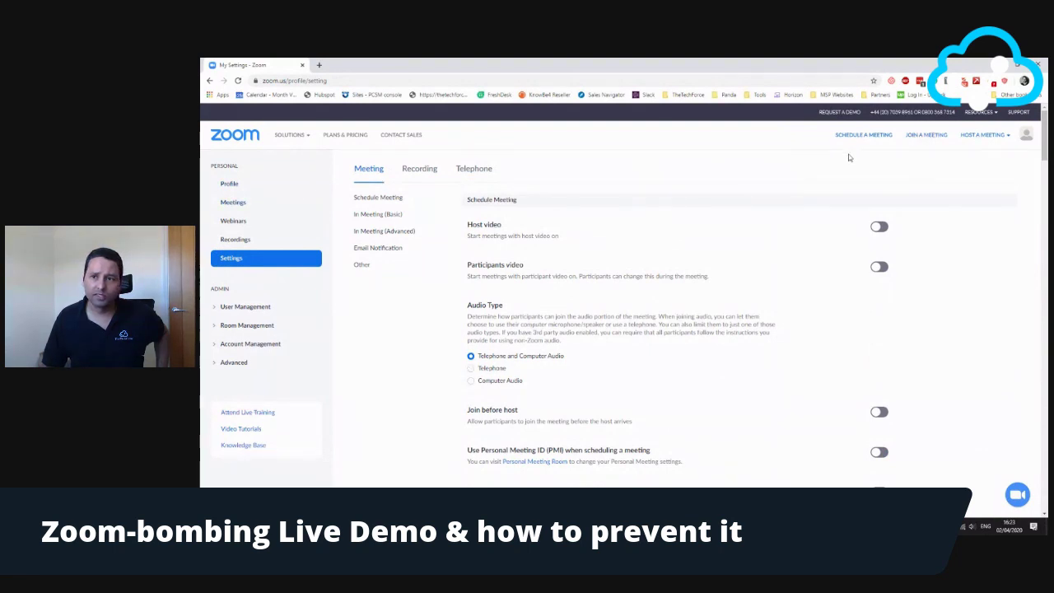
pyautogui.click(865, 135)
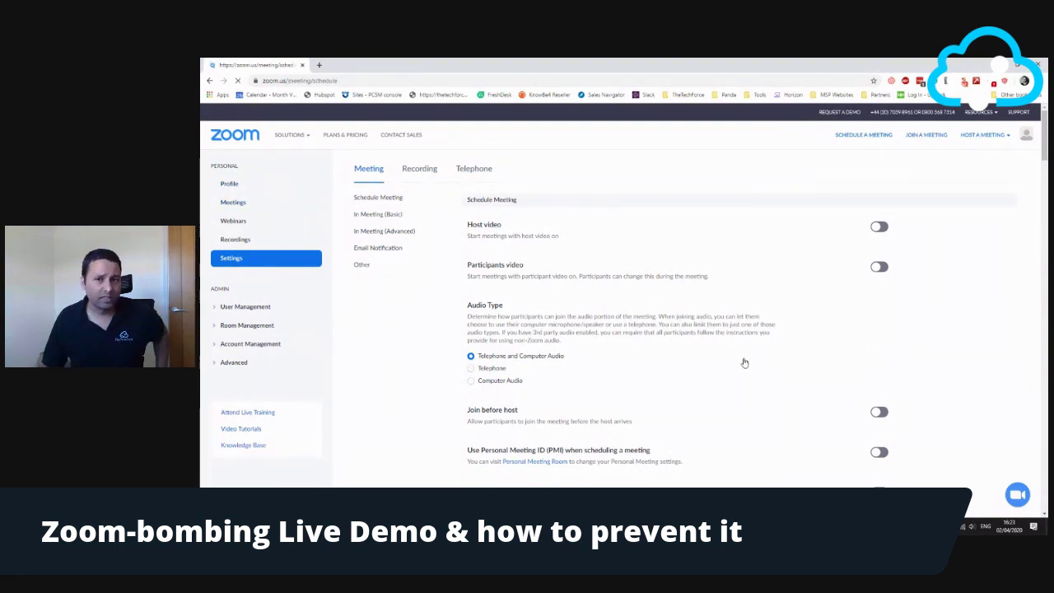
pyautogui.scroll(-15, 727, 357)
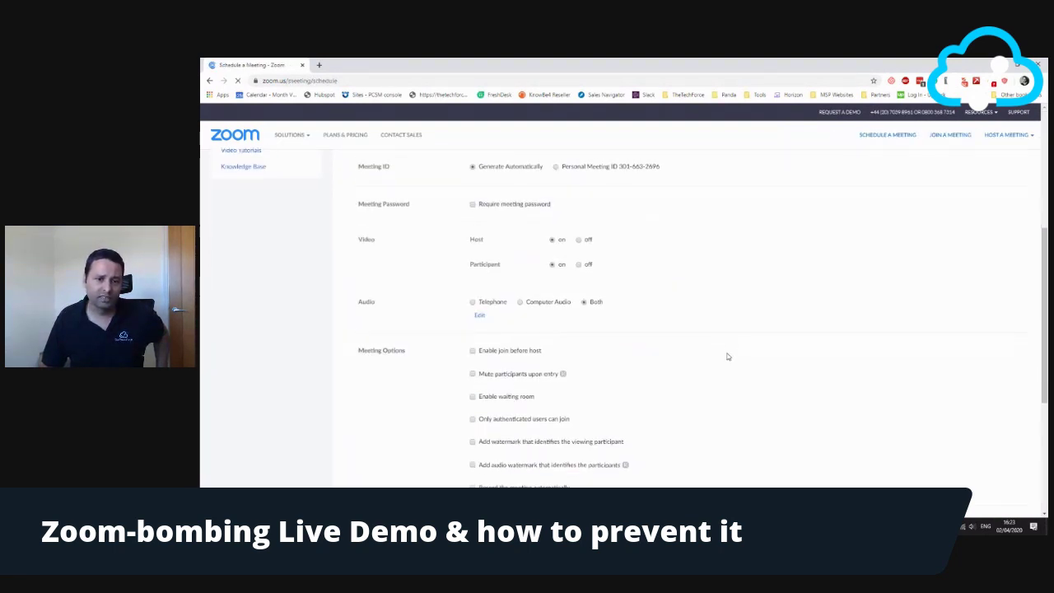
pyautogui.scroll(10, 639, 340)
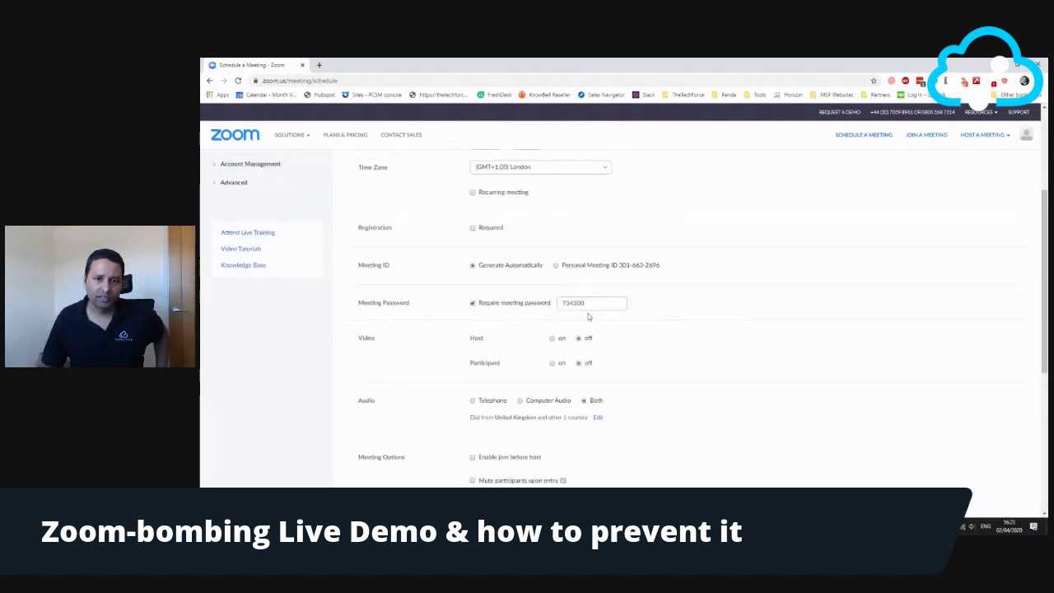
pyautogui.click(589, 303)
pyautogui.hotkey('ctrl', 'v')
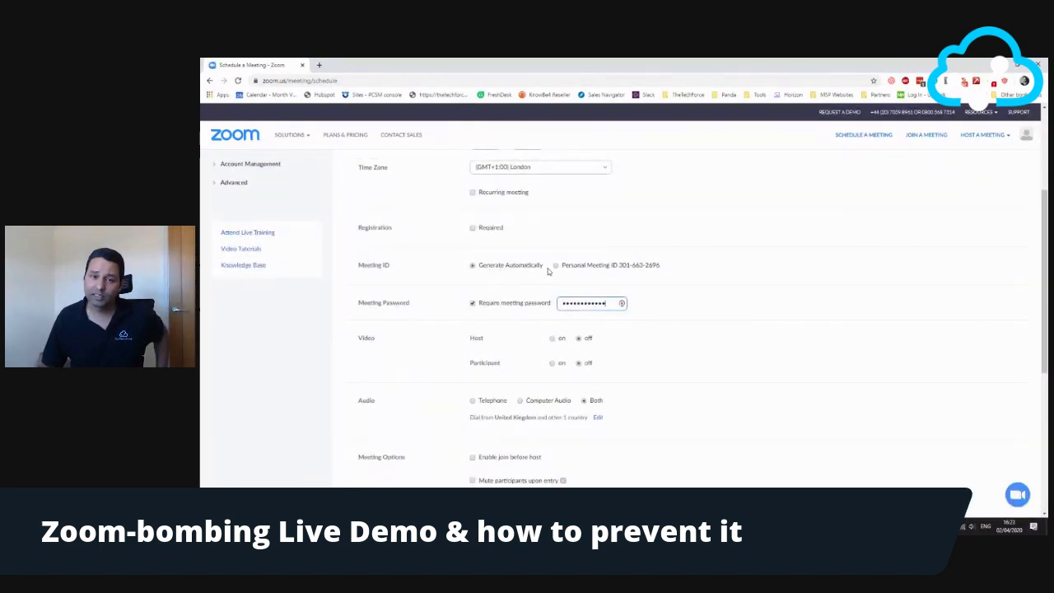
# Highlight the Personal Meeting ID option and review the scheduling form's date, meeting ID and password fields
pyautogui.scroll(1, 577, 285)
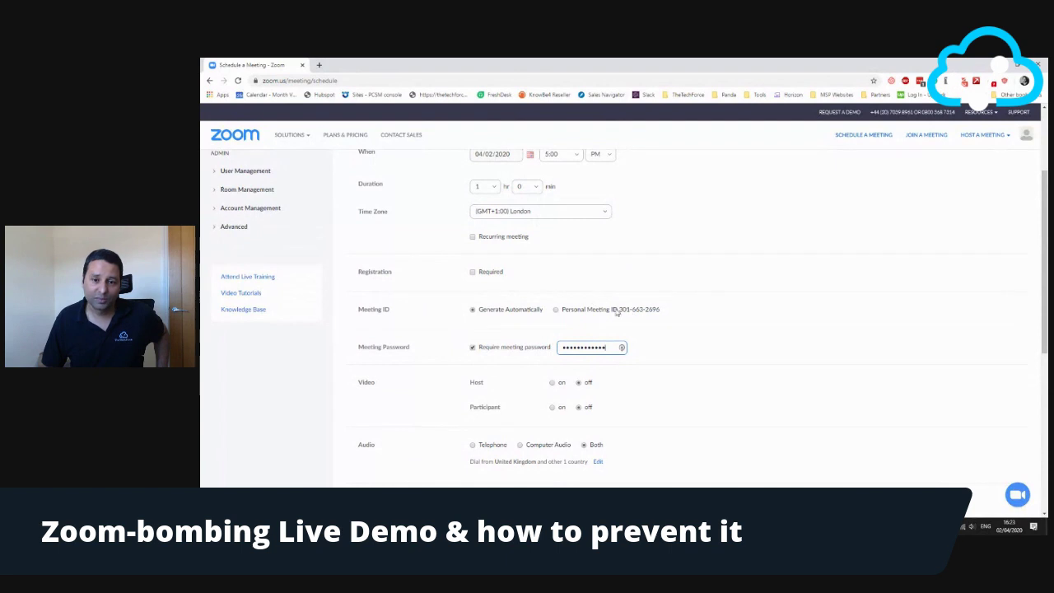
pyautogui.moveTo(613, 310); pyautogui.dragTo(667, 311)
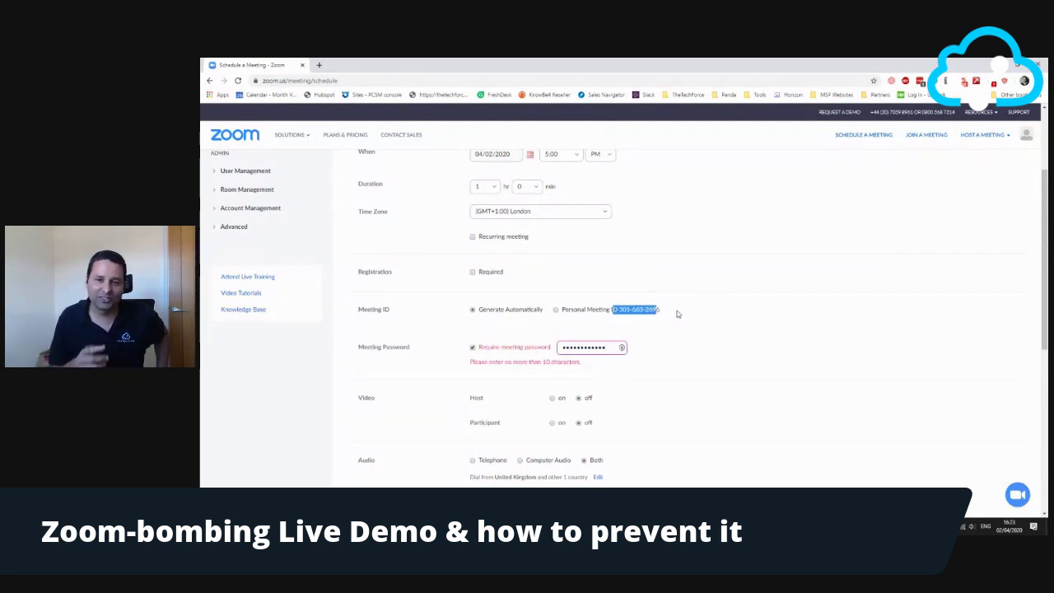
pyautogui.scroll(3, 691, 296)
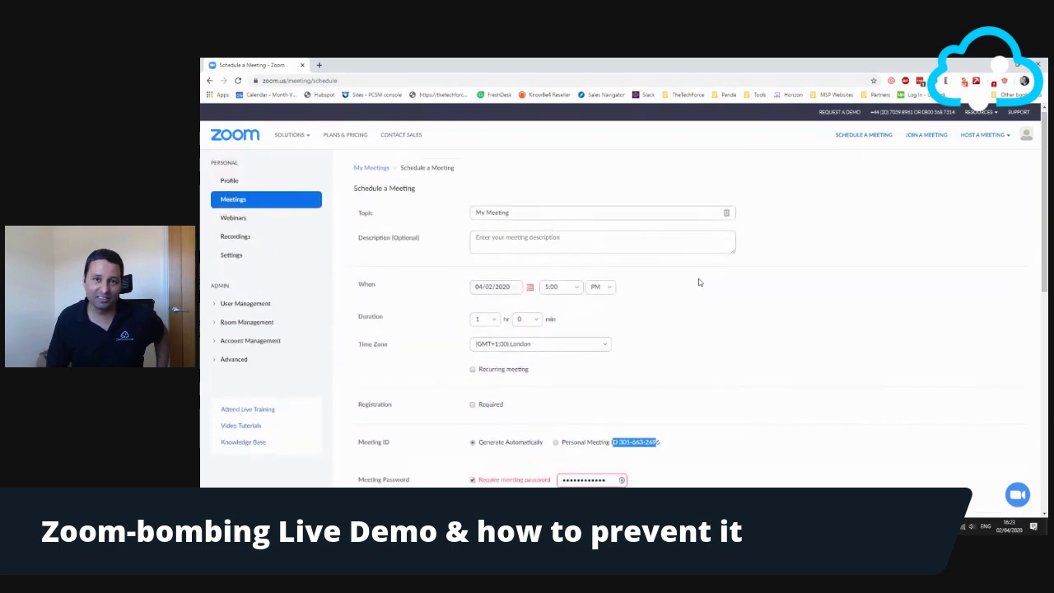
pyautogui.scroll(1, 706, 300)
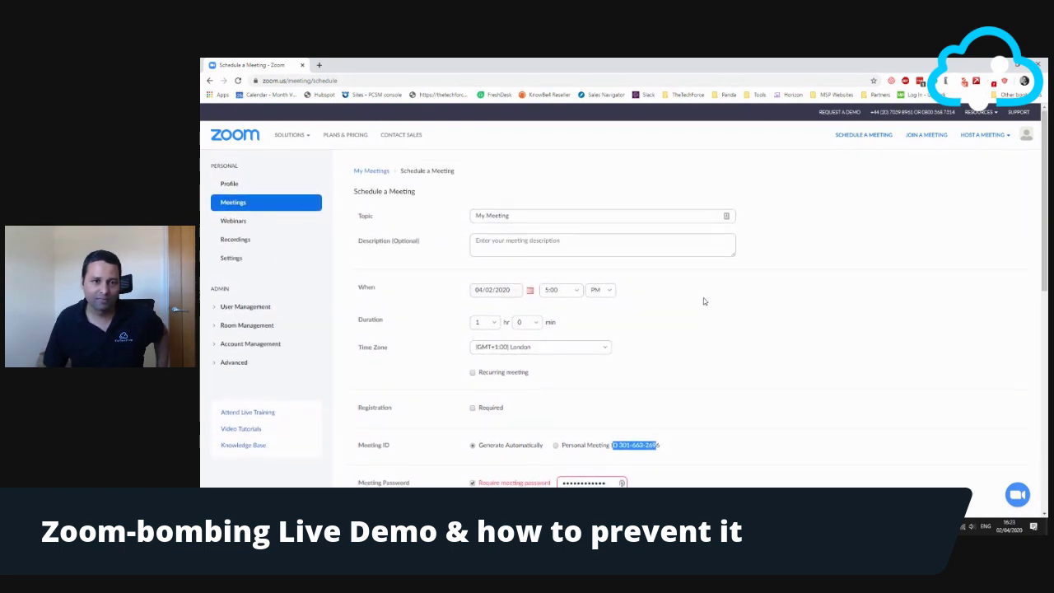
pyautogui.scroll(-5, 678, 271)
pyautogui.scroll(5, 556, 396)
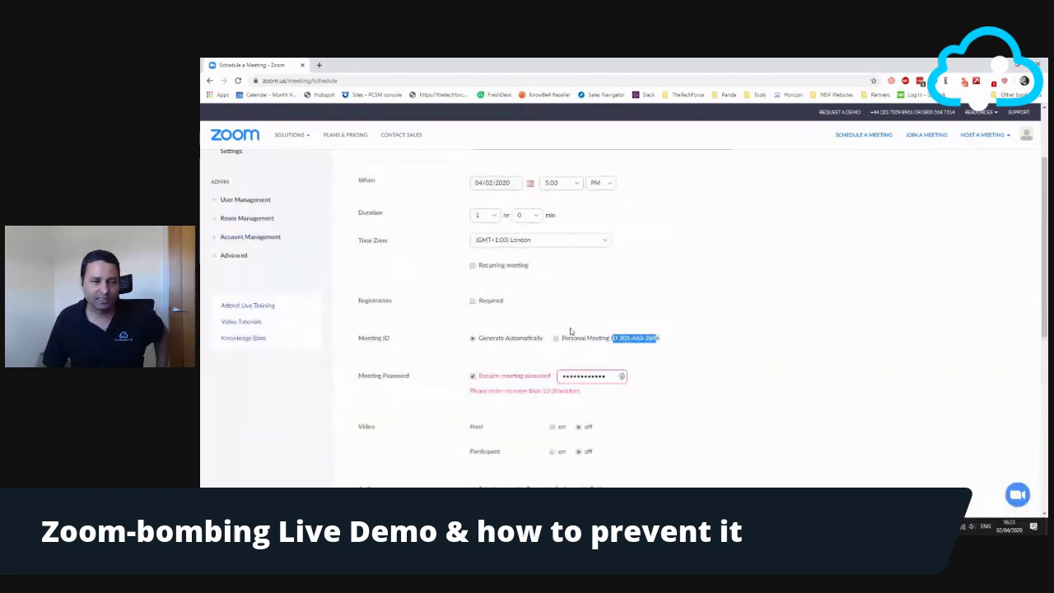
pyautogui.scroll(-5, 556, 396)
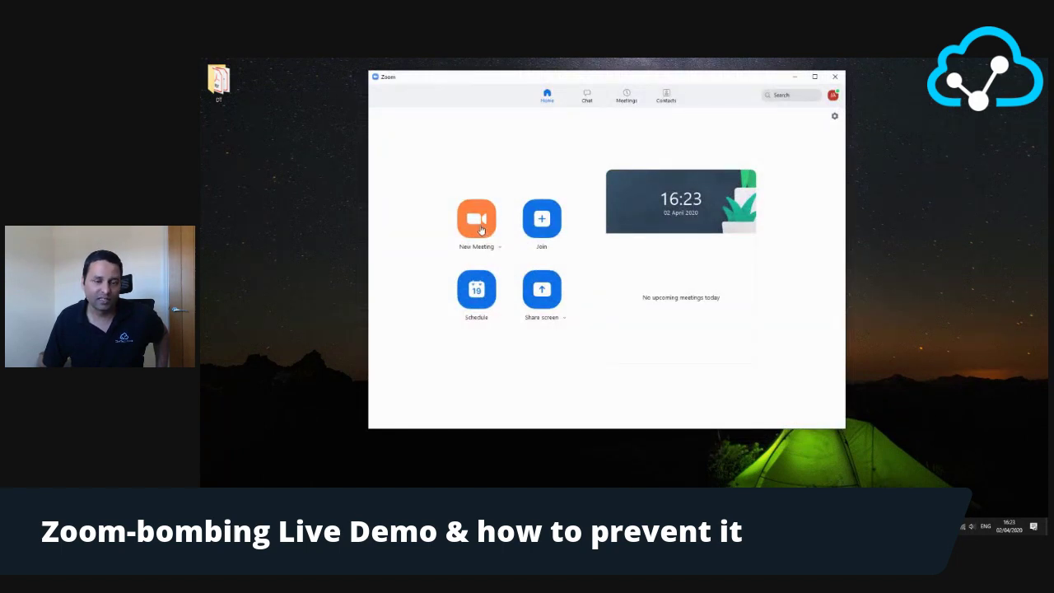
# Start a new instant meeting in the Zoom desktop client, view its phone call dial-in details and close the audio options
pyautogui.click(480, 227)
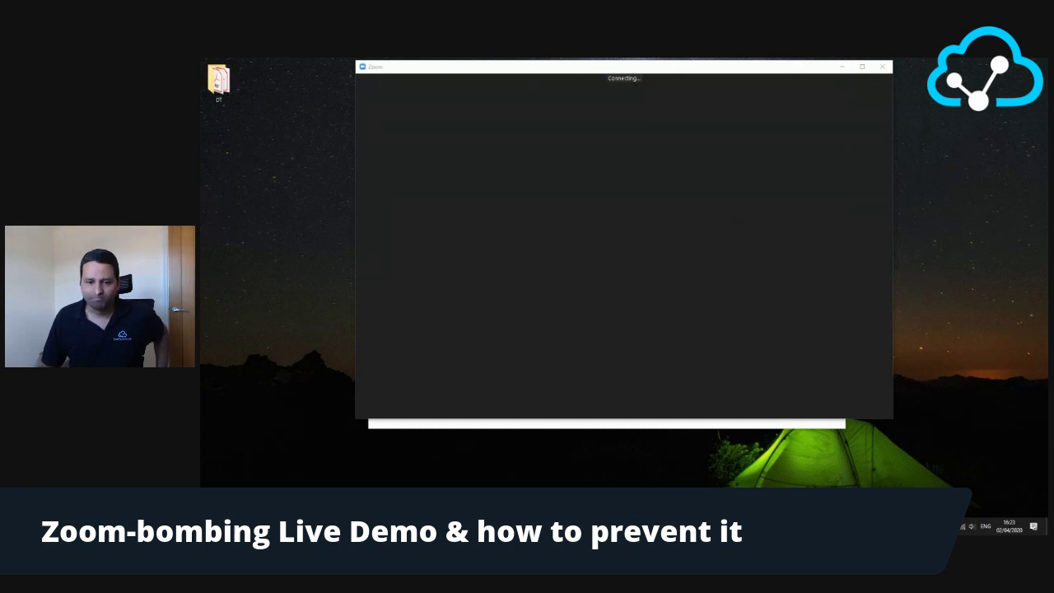
pyautogui.hotkey('alt', 'Tab')
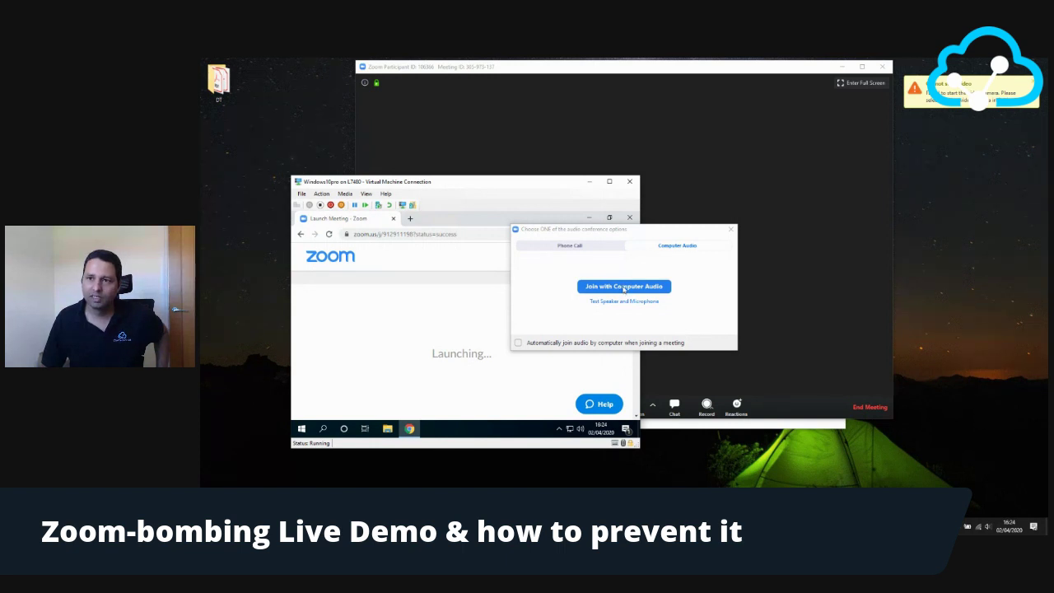
pyautogui.click(571, 247)
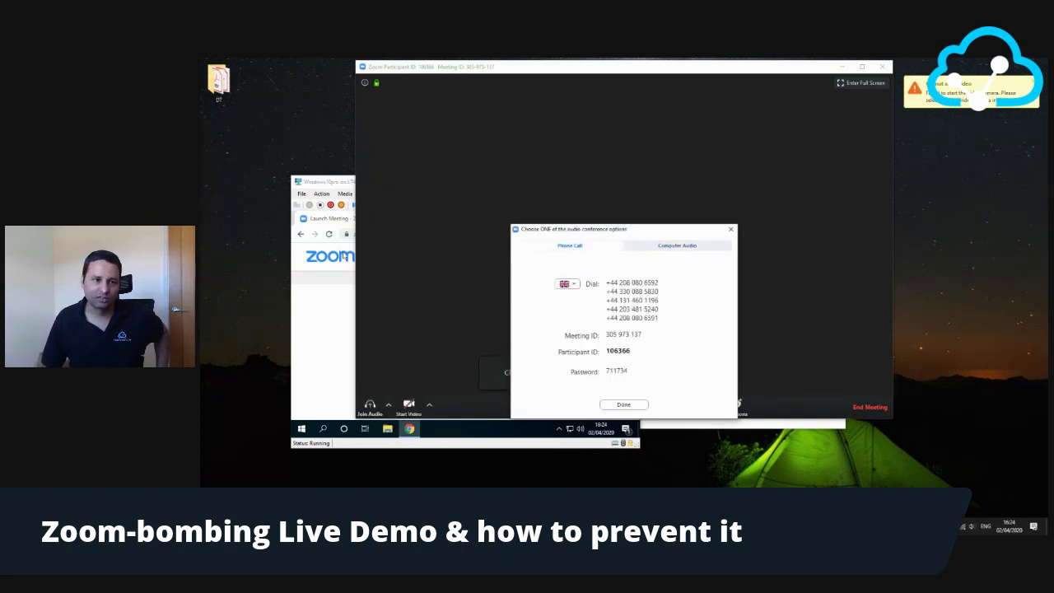
pyautogui.click(332, 323)
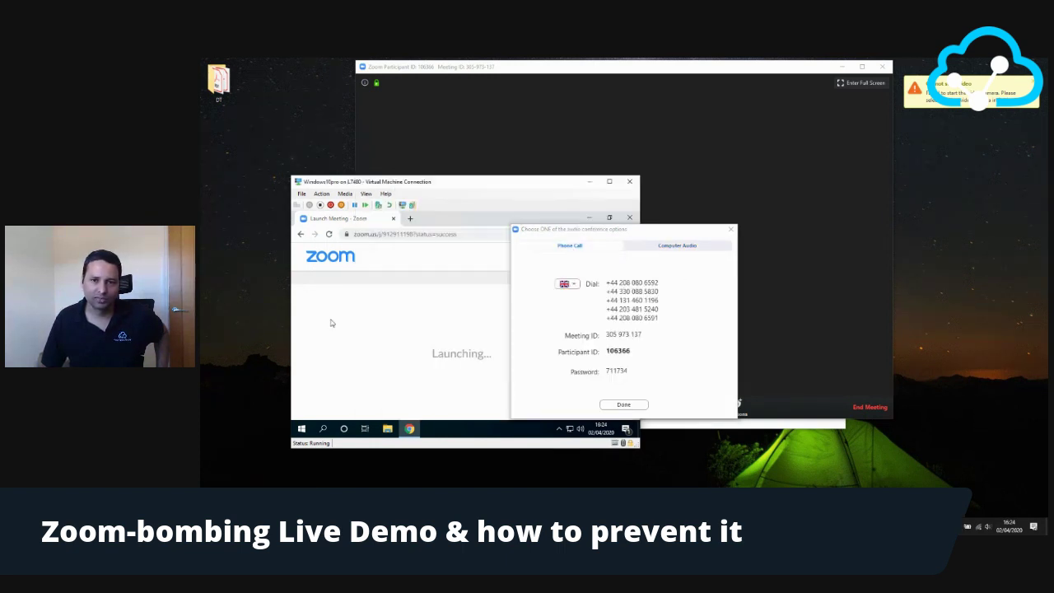
pyautogui.click(636, 406)
pyautogui.click(312, 307)
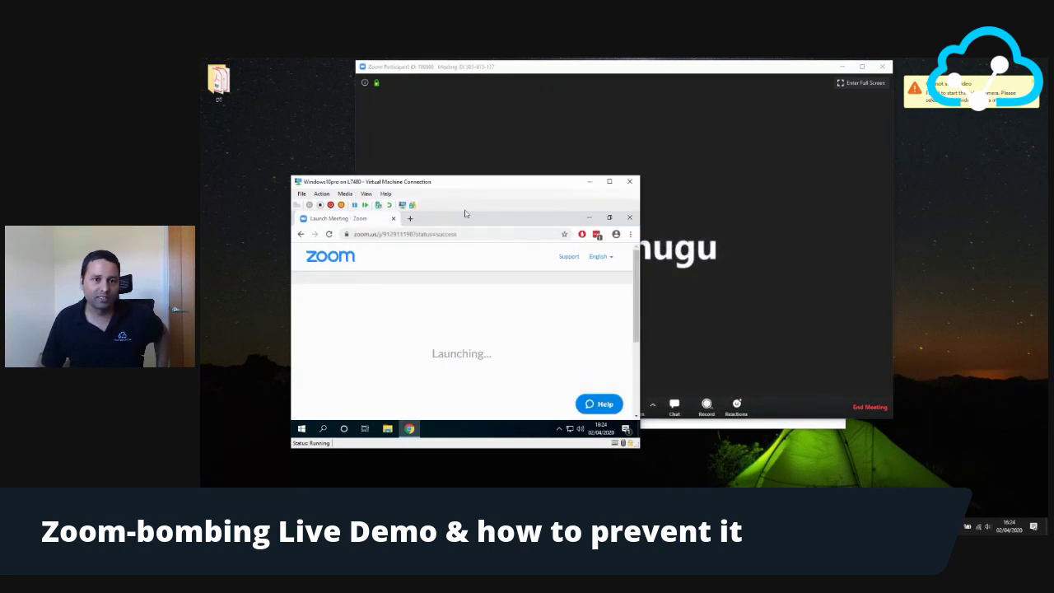
pyautogui.click(436, 234)
pyautogui.press('Return')
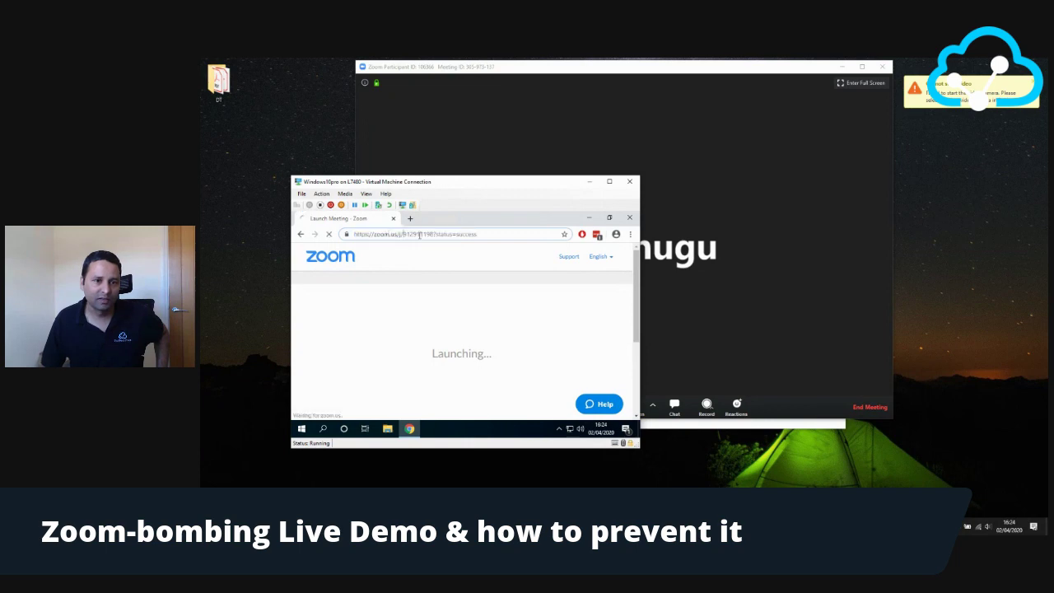
pyautogui.click(420, 234)
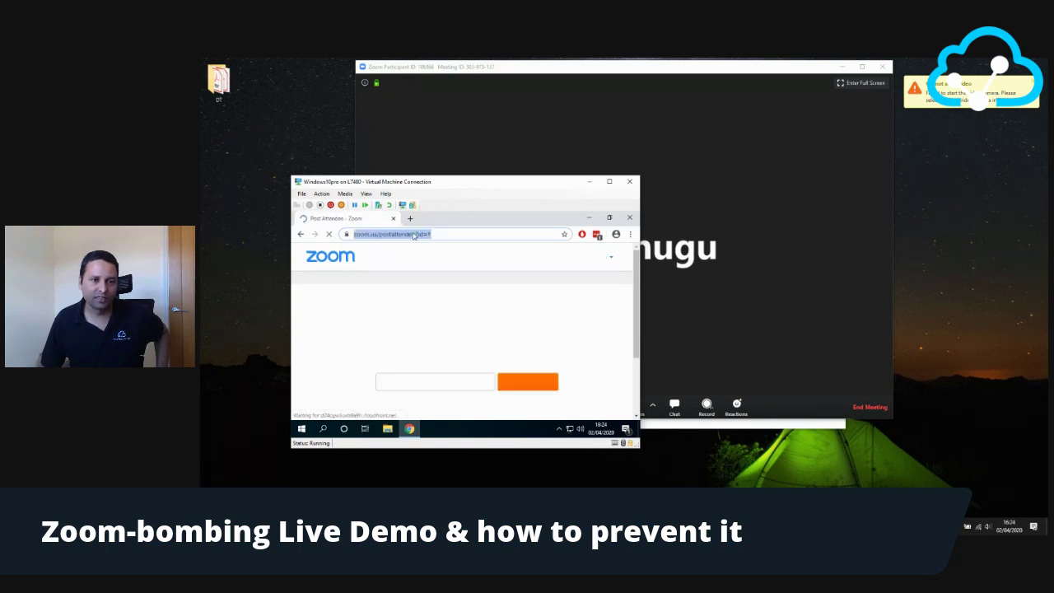
pyautogui.moveTo(406, 234); pyautogui.dragTo(509, 234)
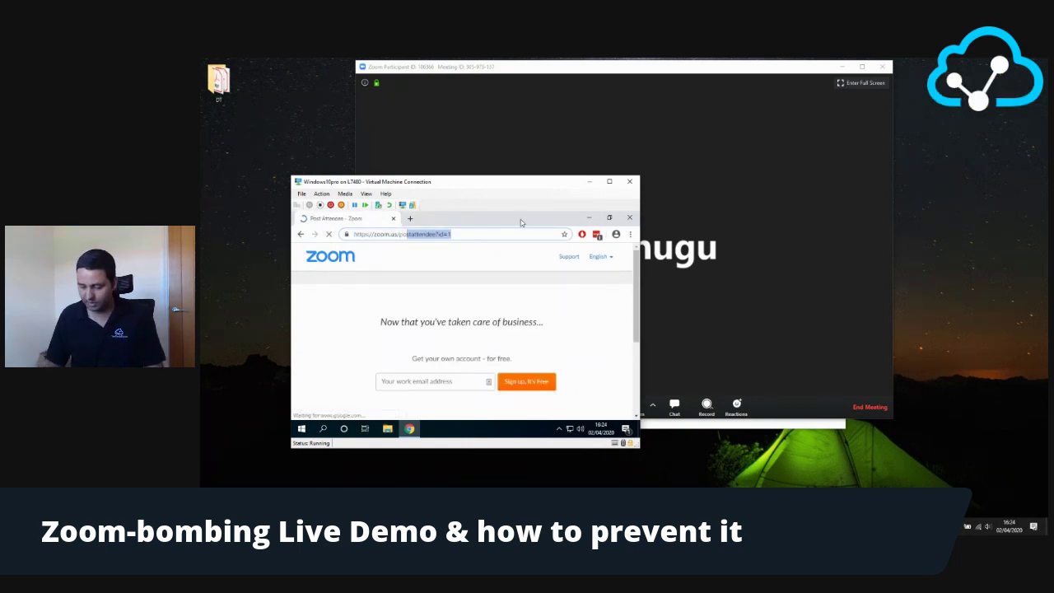
pyautogui.press('BackSpace')
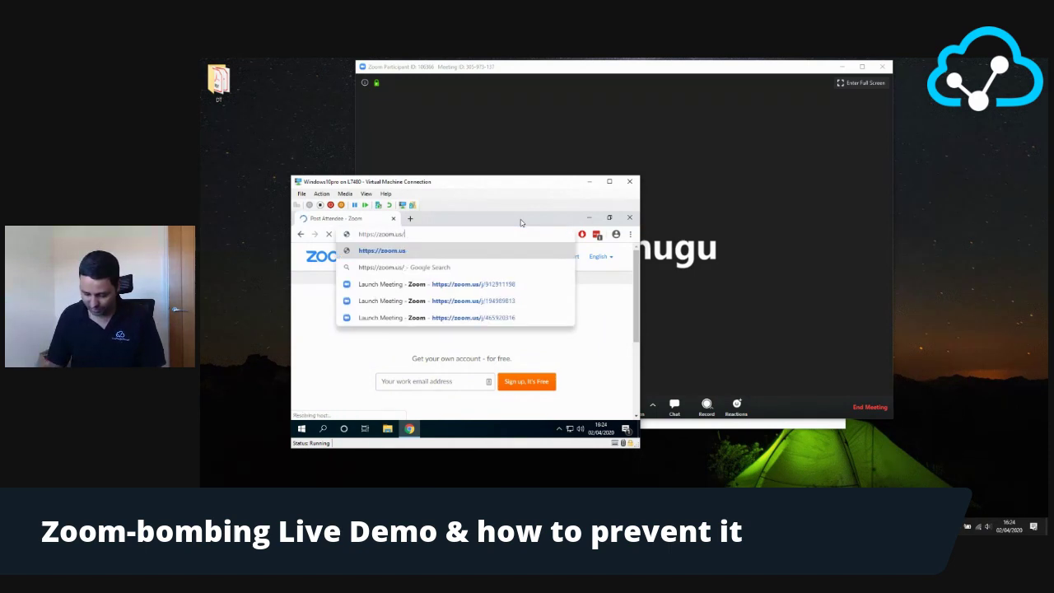
pyautogui.write('j/')
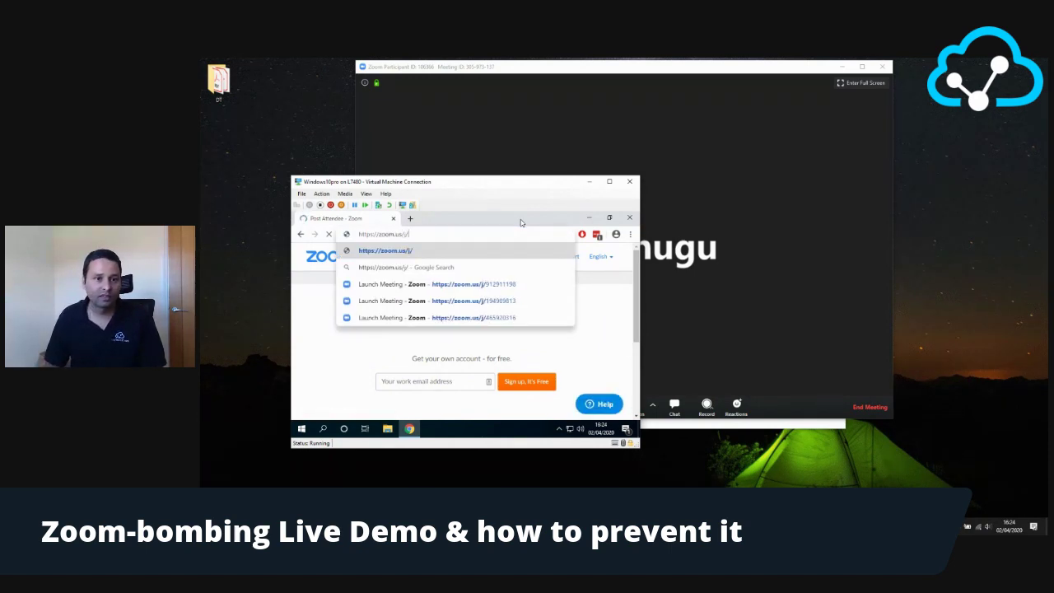
pyautogui.write('305')
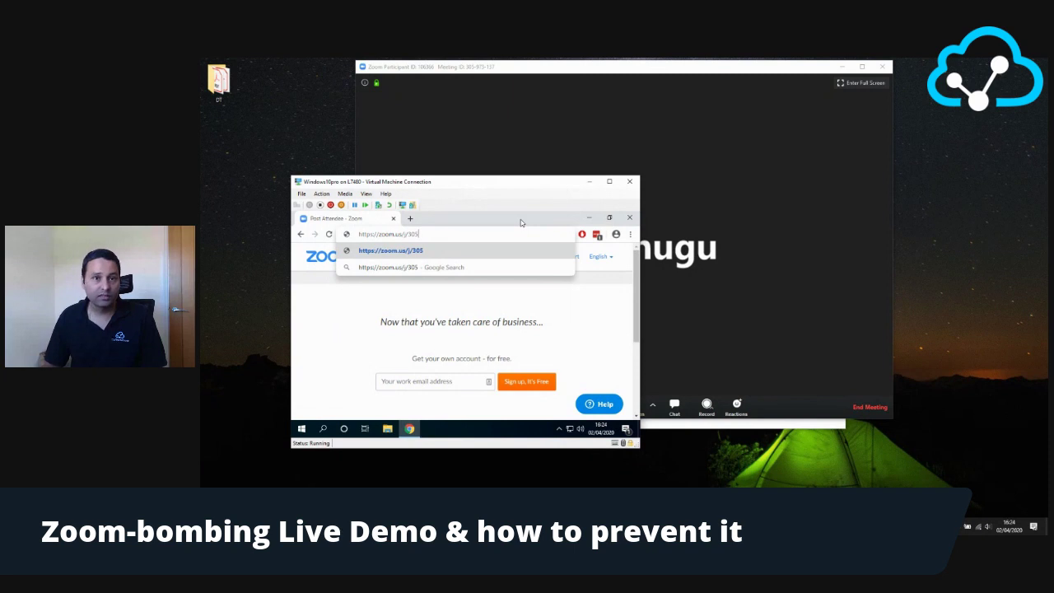
pyautogui.write('973')
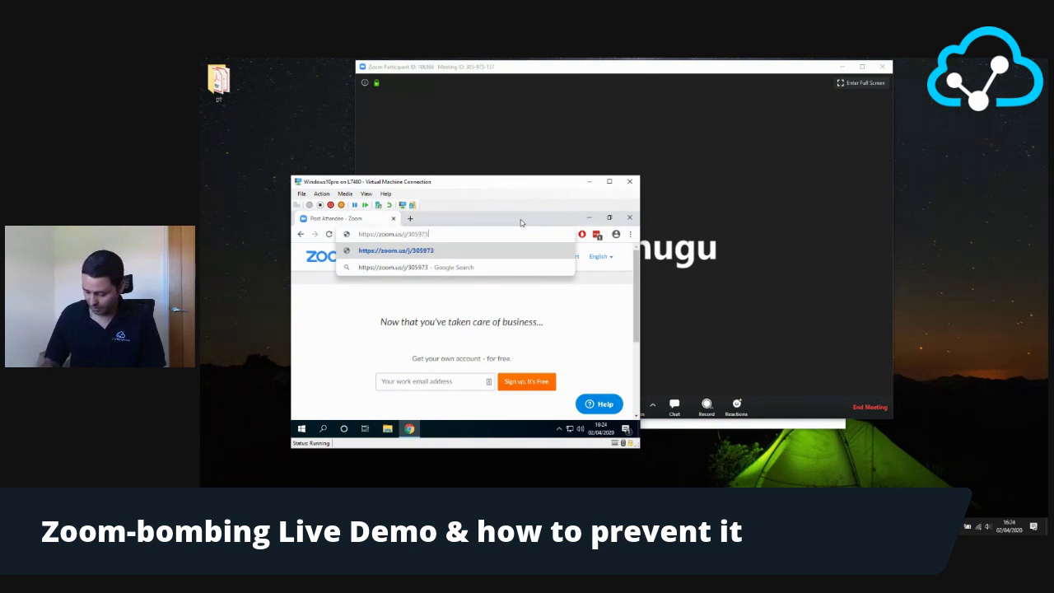
pyautogui.write('137')
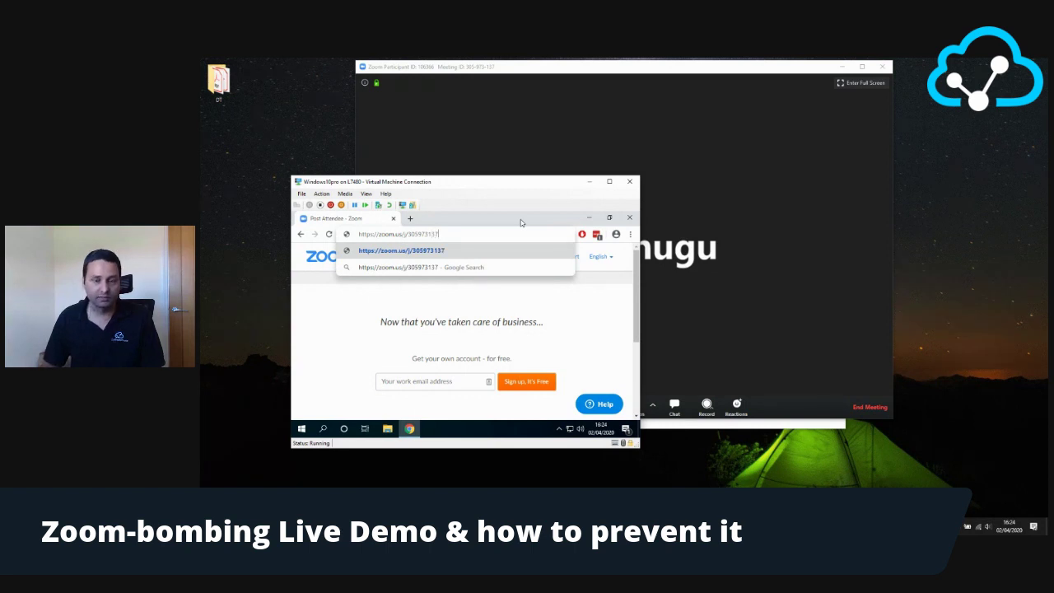
pyautogui.press('Return')
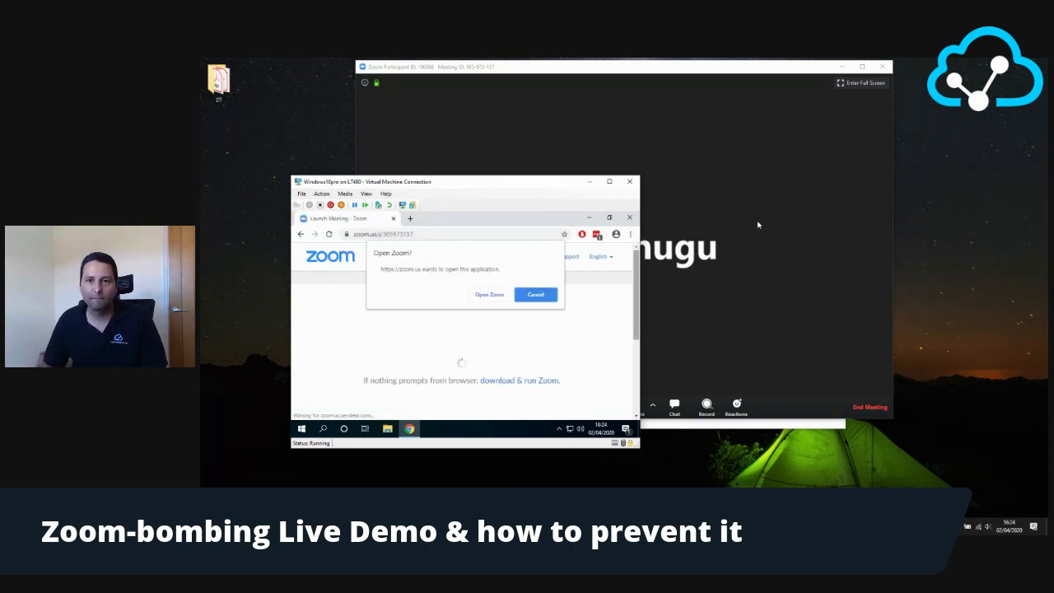
pyautogui.click(490, 294)
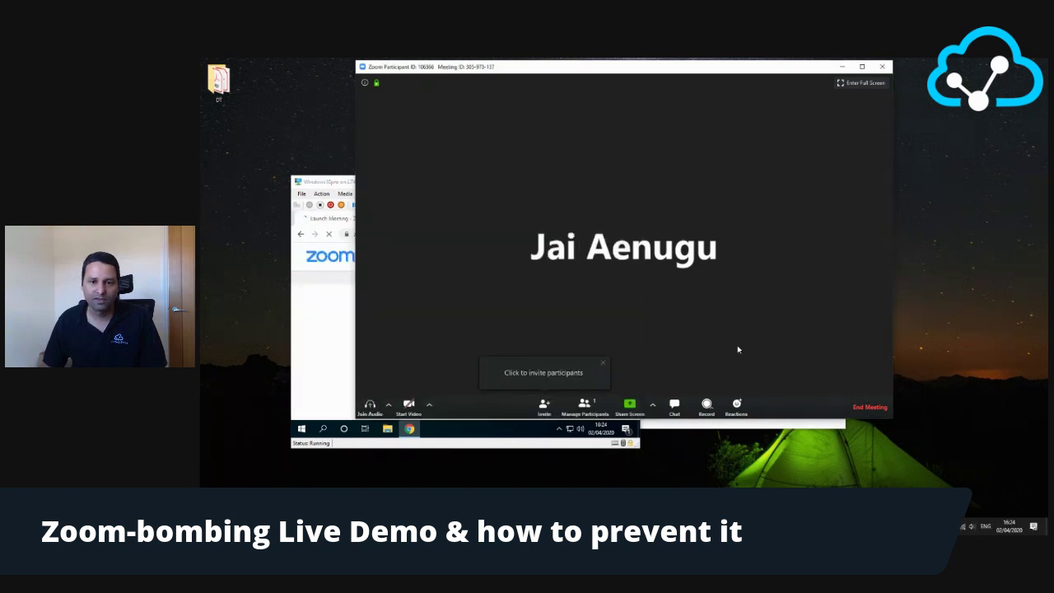
# Show the host meeting's participants list, and dismiss the meeting password prompt and the Zoom client in the virtual machine
pyautogui.click(594, 403)
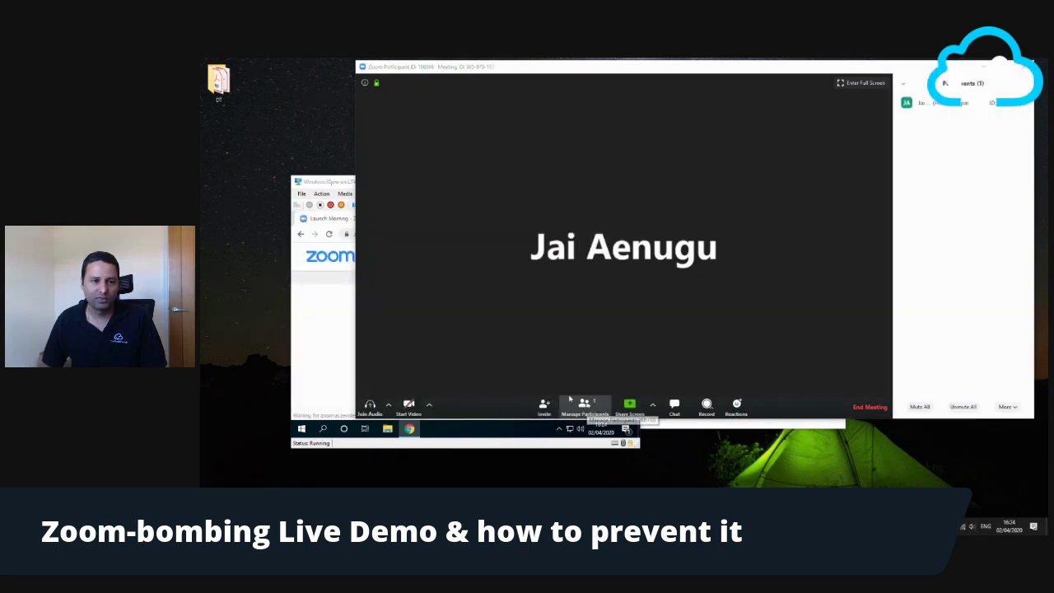
pyautogui.click(320, 334)
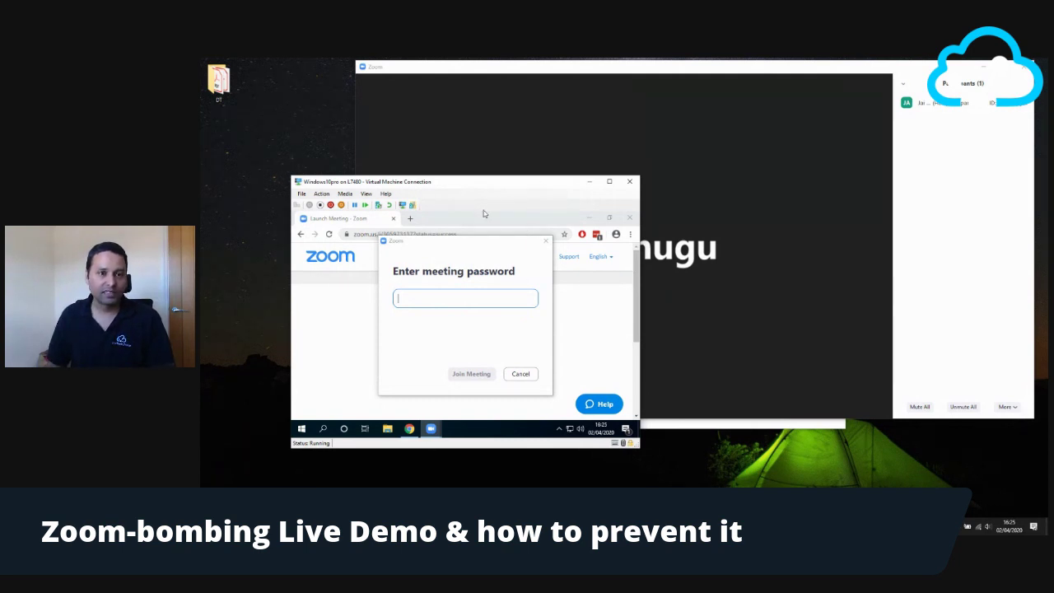
pyautogui.moveTo(499, 238); pyautogui.dragTo(489, 269)
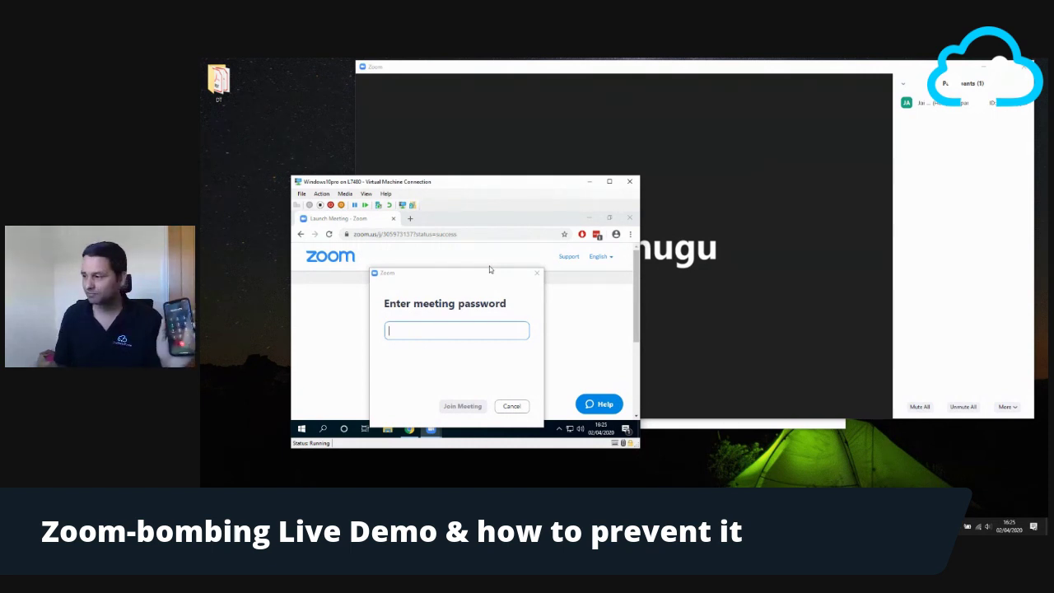
pyautogui.click(511, 406)
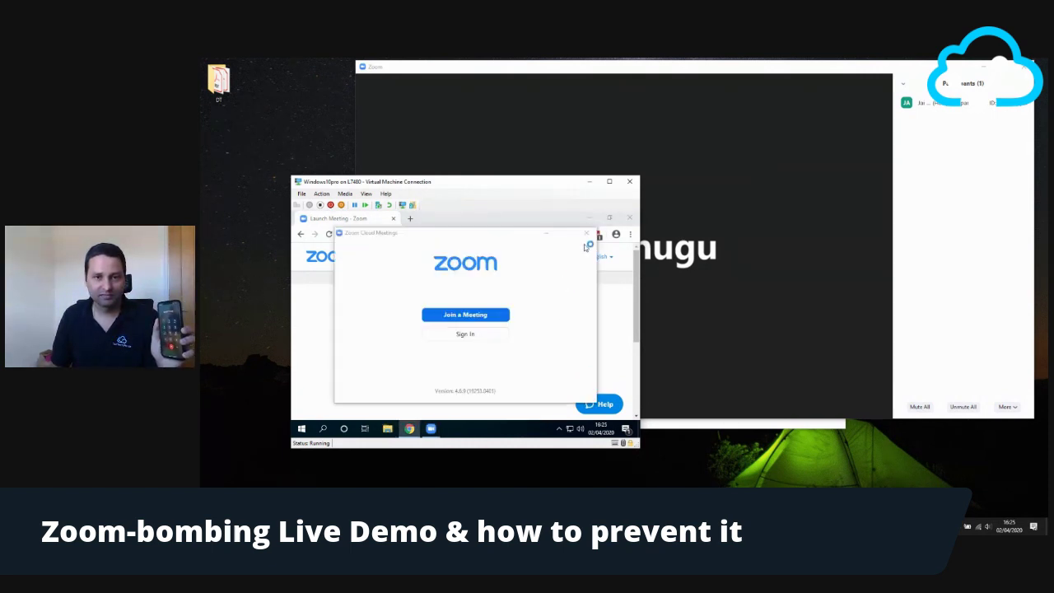
pyautogui.click(587, 233)
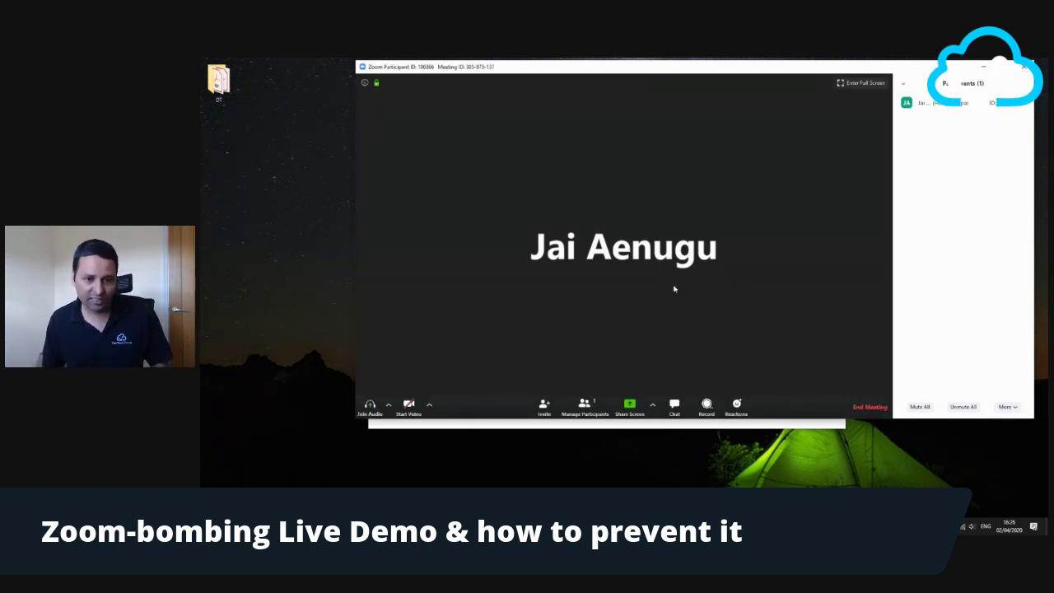
# Restrict who can share to Only Host in the meeting's advanced sharing options and close them
pyautogui.click(653, 405)
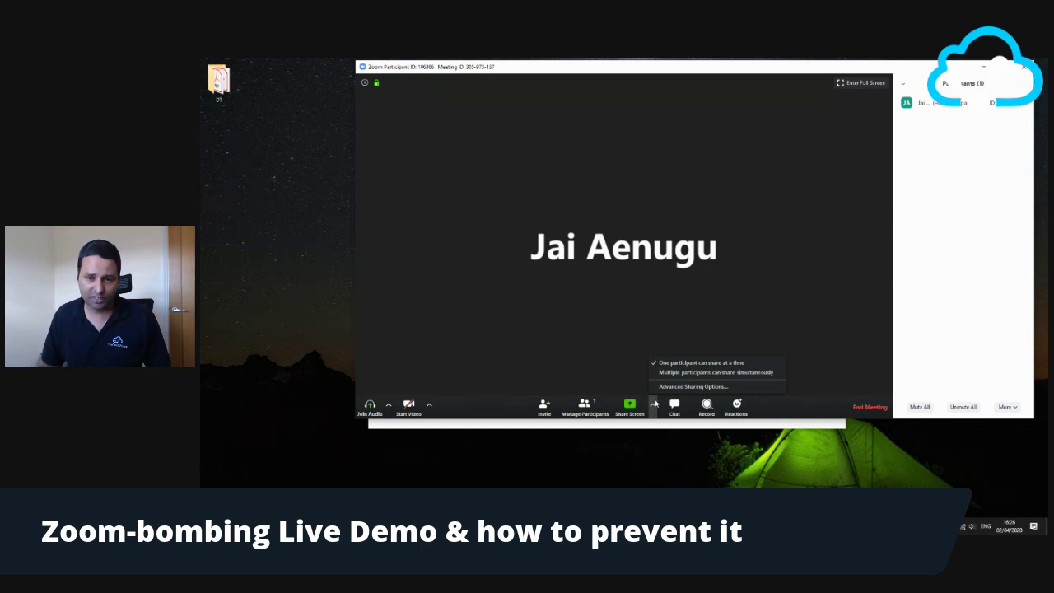
pyautogui.click(662, 389)
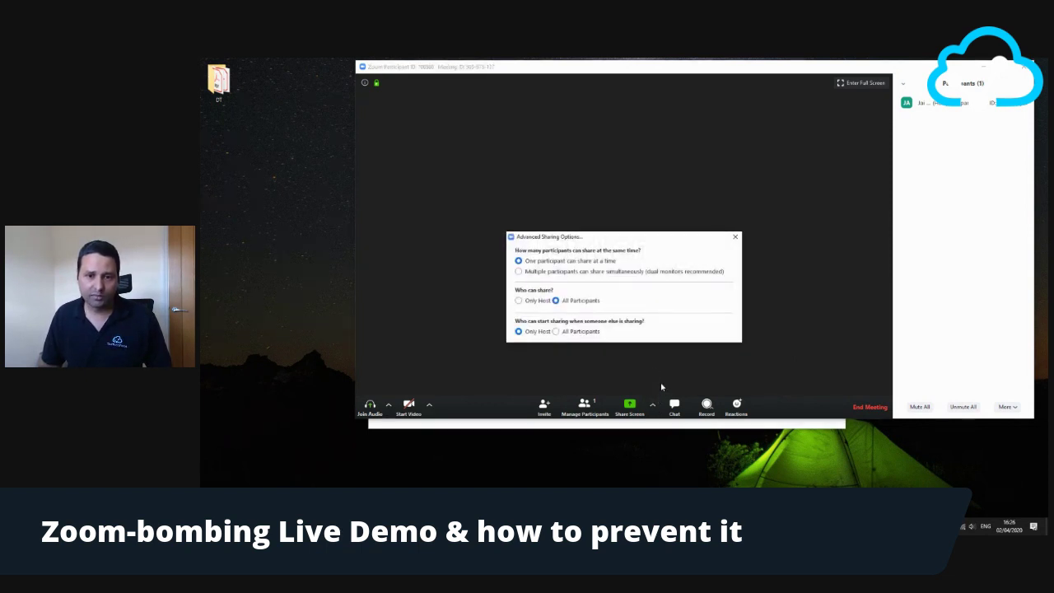
pyautogui.click(535, 301)
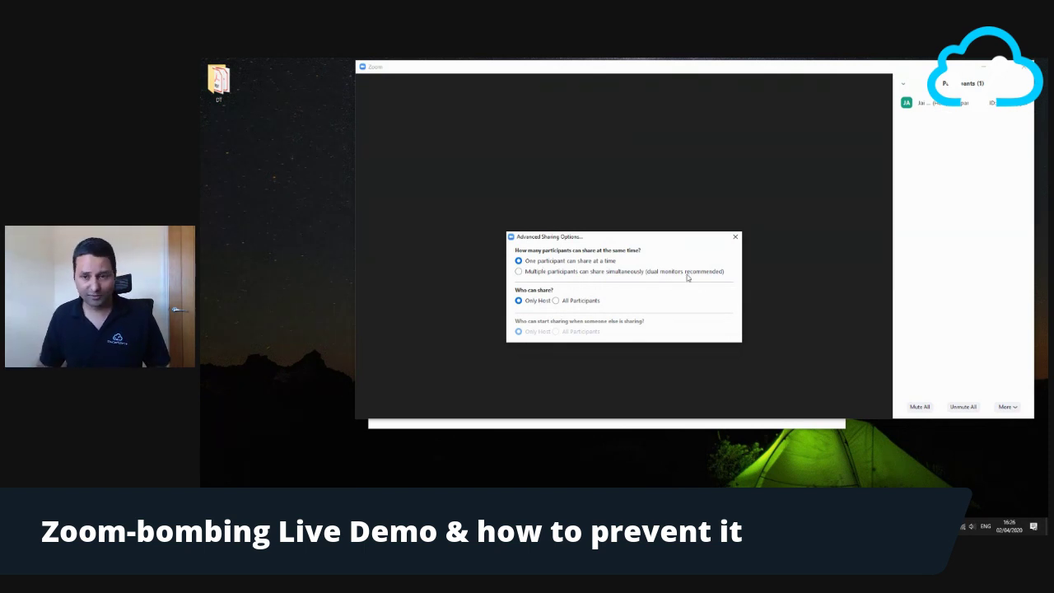
pyautogui.click(735, 238)
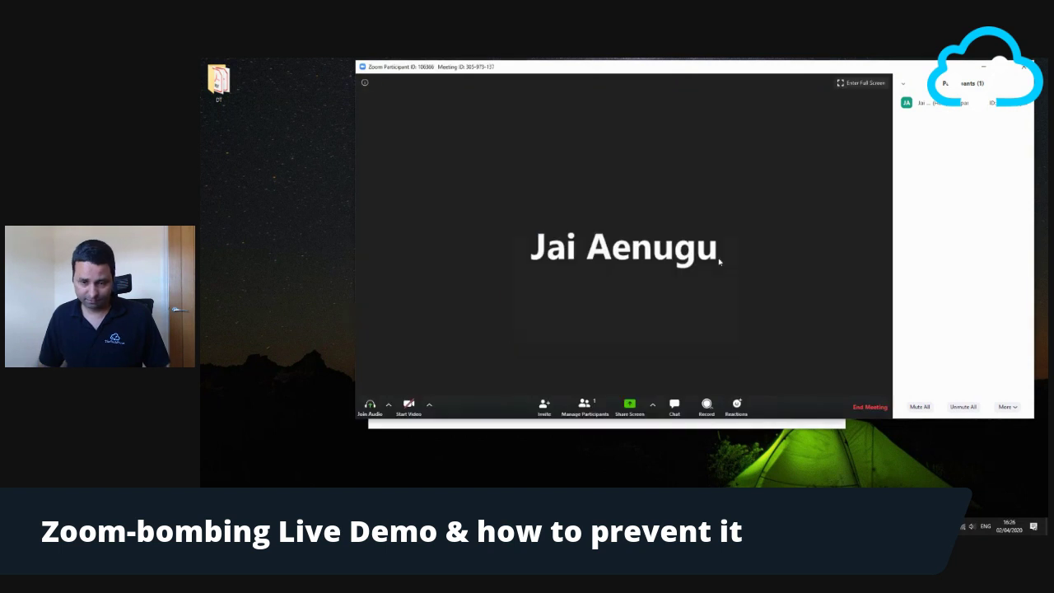
# View the Lock Meeting option among the additional participant controls and leave without choosing it
pyautogui.click(1007, 406)
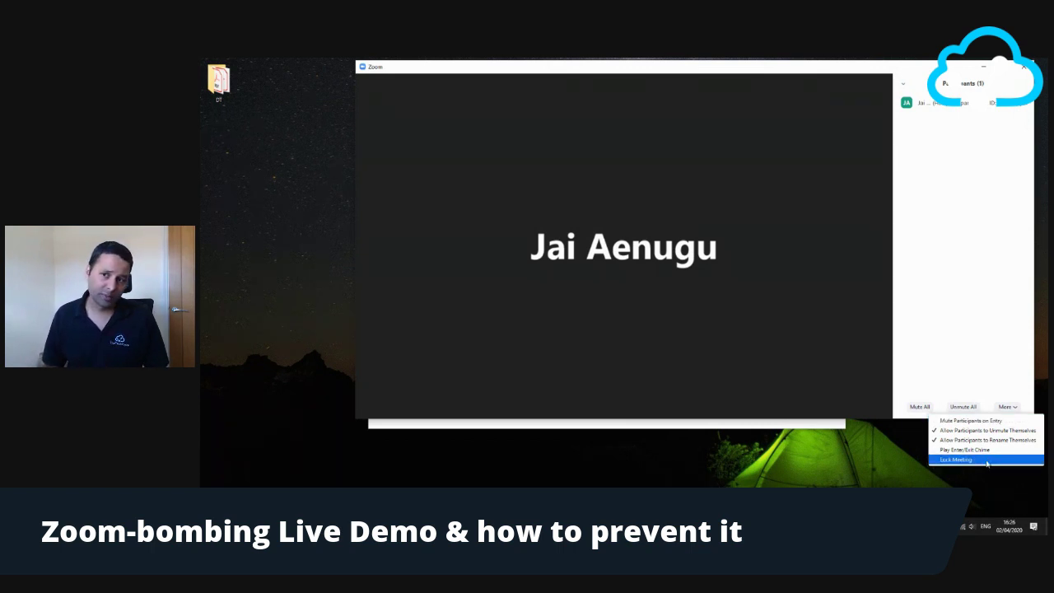
pyautogui.click(964, 201)
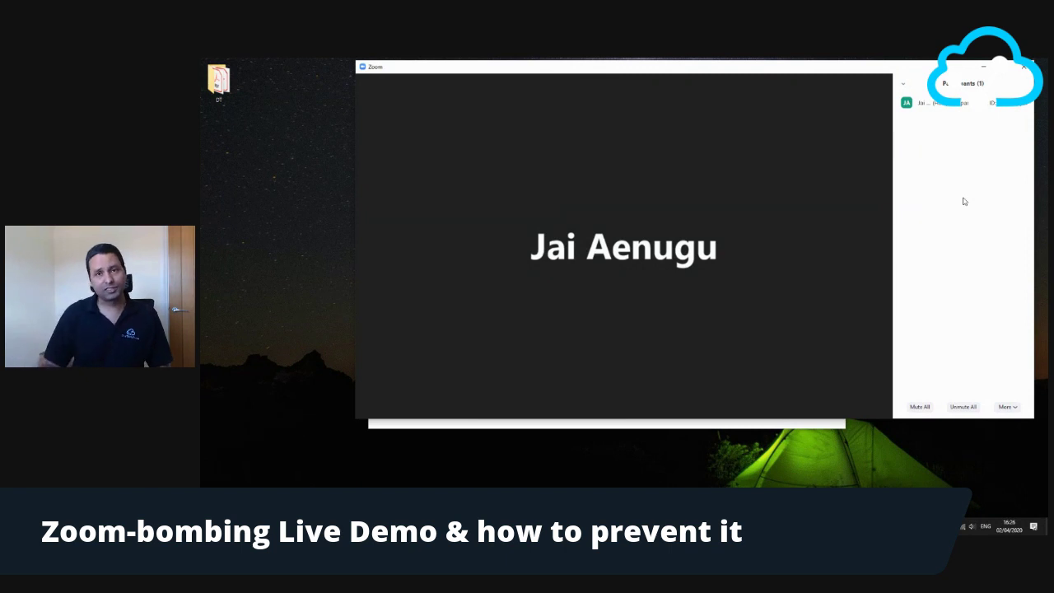